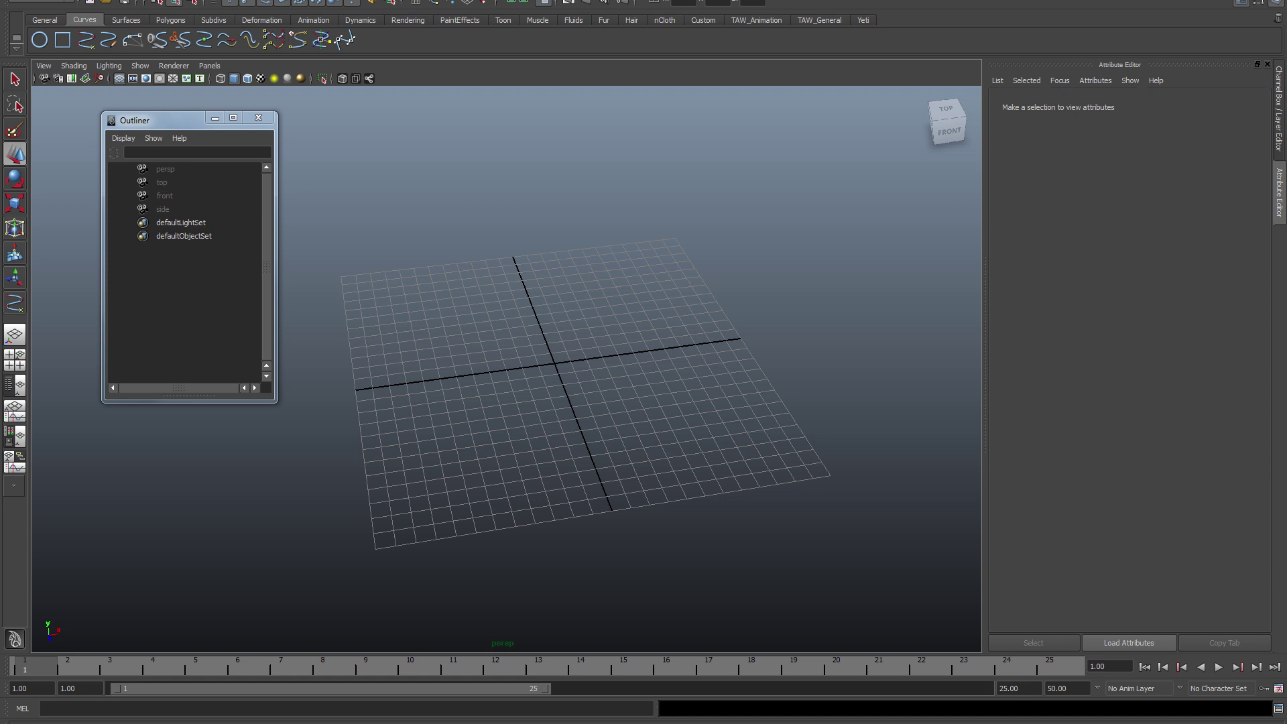
# - Draw an open S-shaped degree-3 curve in the top view, starting near the origin and curving down and outward
pyautogui.press('space')
pyautogui.press('space')
pyautogui.moveTo(480, 313); pyautogui.dragTo(424, 313)
pyautogui.scroll(-2, 424, 314)
pyautogui.keyDown('alt'); pyautogui.moveTo(424, 313); pyautogui.dragTo(366, 485, button='middle'); pyautogui.keyUp('alt')
pyautogui.click(87, 40)
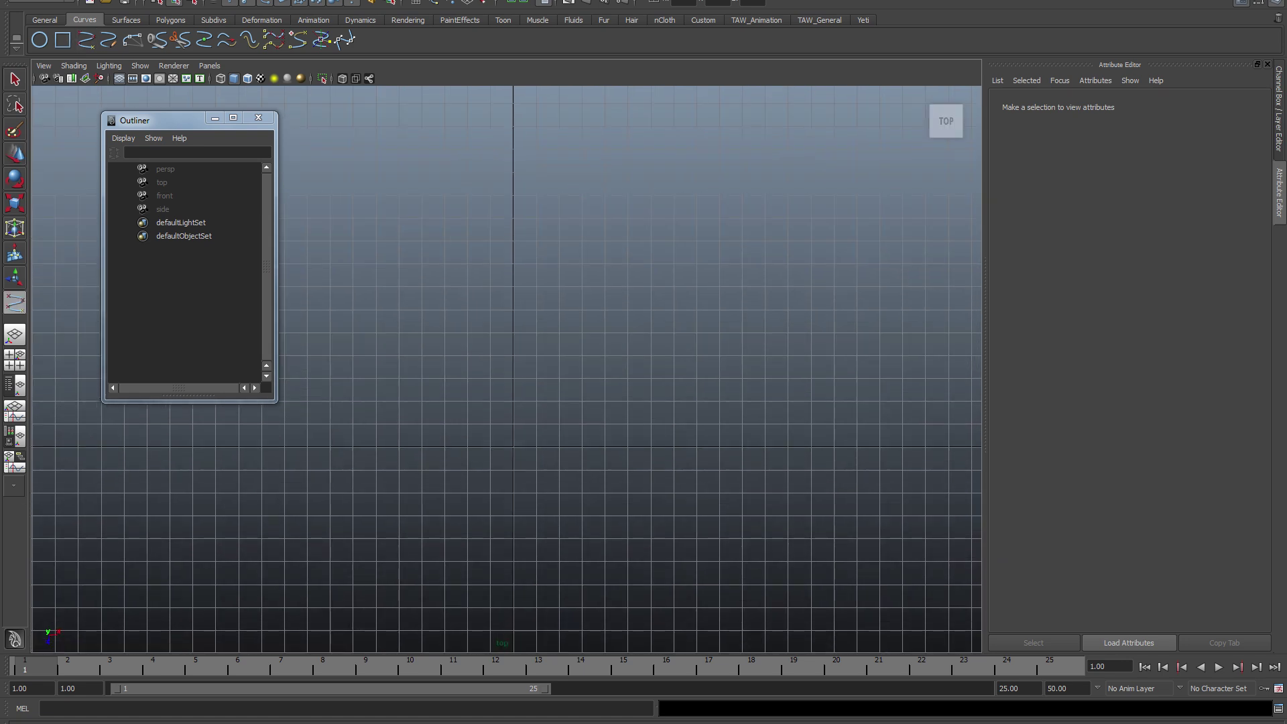
pyautogui.click(622, 427)
pyautogui.click(566, 487)
pyautogui.click(597, 545)
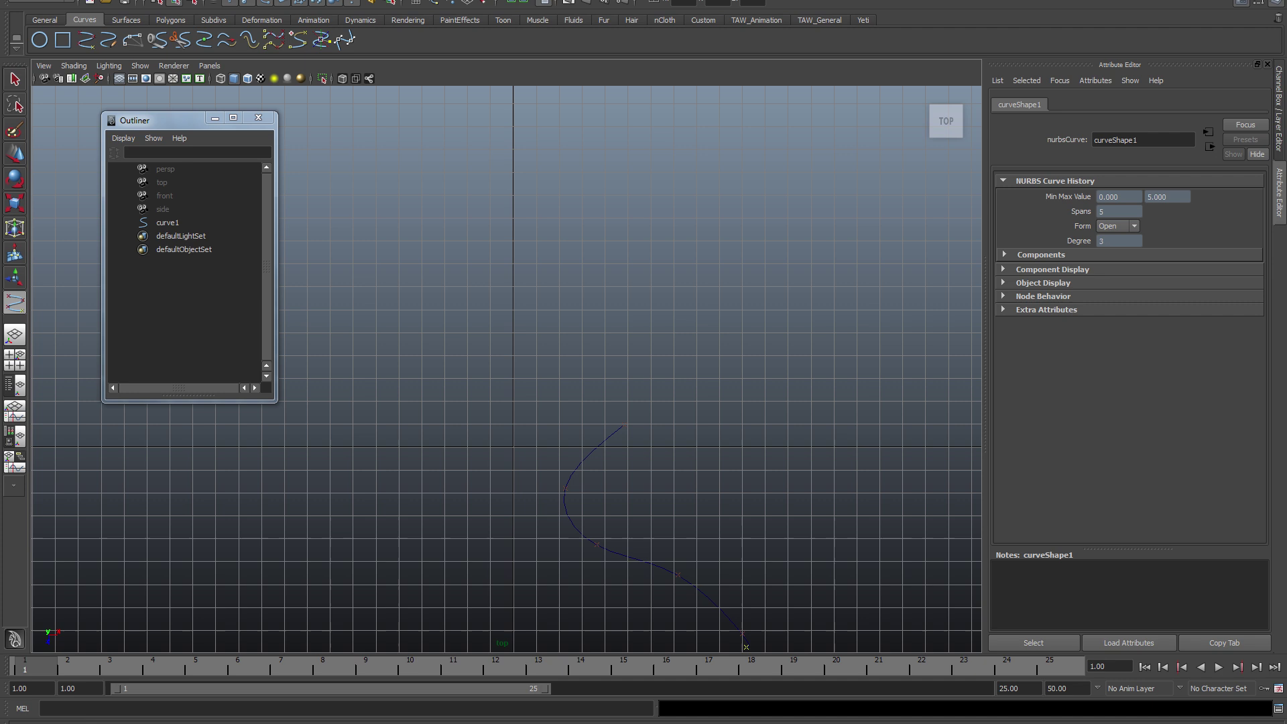
pyautogui.press('e')
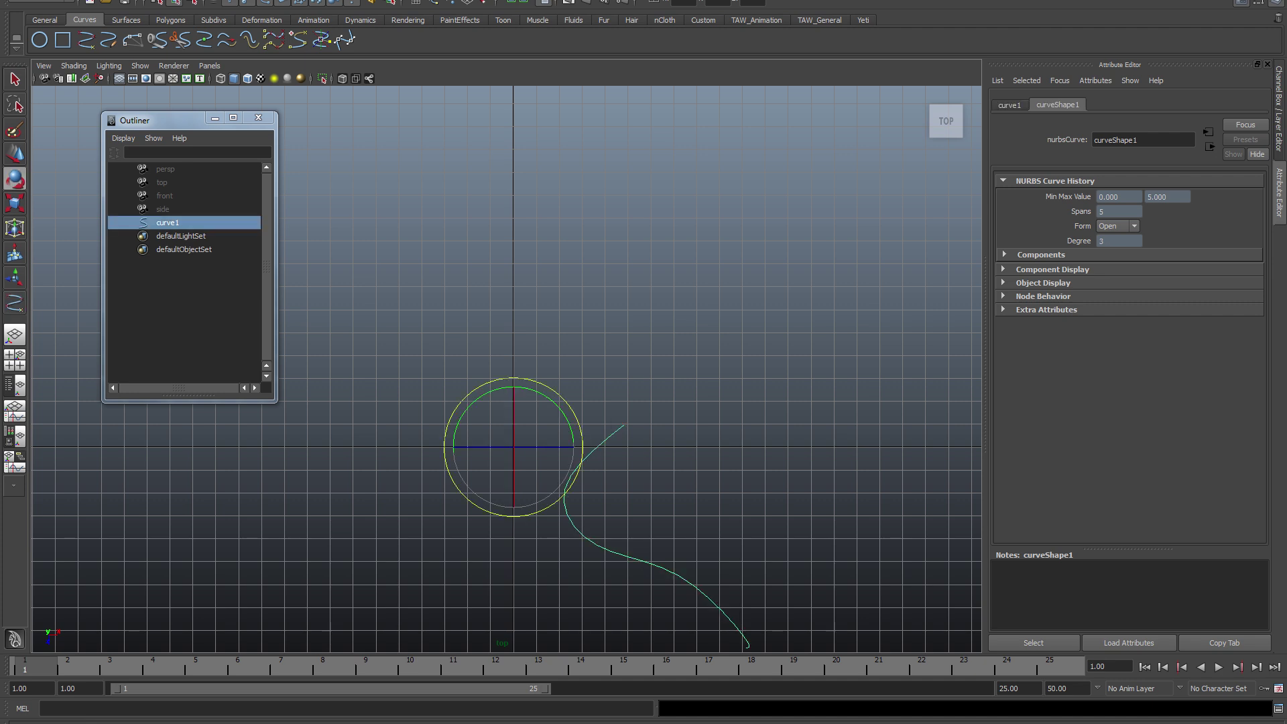
# - Place the curve's pivot near its upper end and move the curve just below the origin
pyautogui.press('w')
pyautogui.moveTo(514, 447); pyautogui.dragTo(494, 516)
pyautogui.press('Insert')
pyautogui.press('Insert')
pyautogui.scroll(-2, 494, 517)
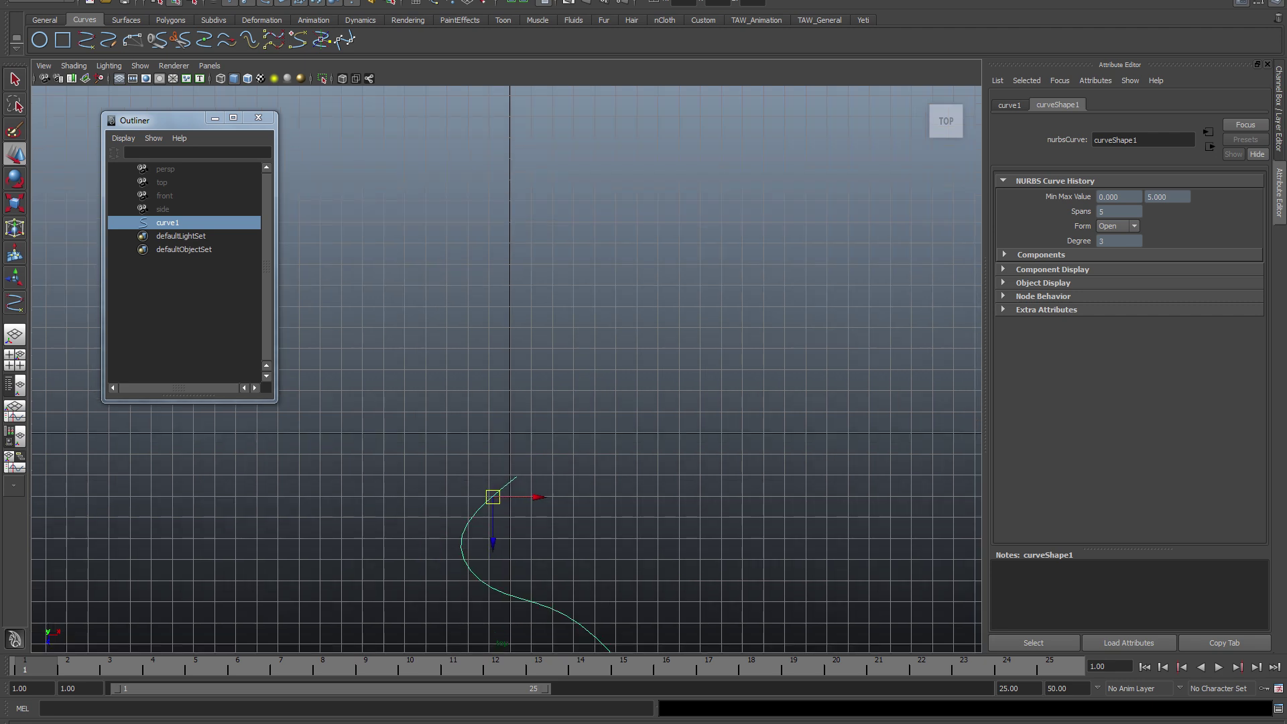
pyautogui.keyDown('alt'); pyautogui.moveTo(494, 517); pyautogui.dragTo(489, 383, button='middle'); pyautogui.keyUp('alt')
pyautogui.keyDown('alt'); pyautogui.moveTo(499, 259); pyautogui.dragTo(494, 301, button='middle'); pyautogui.keyUp('alt')
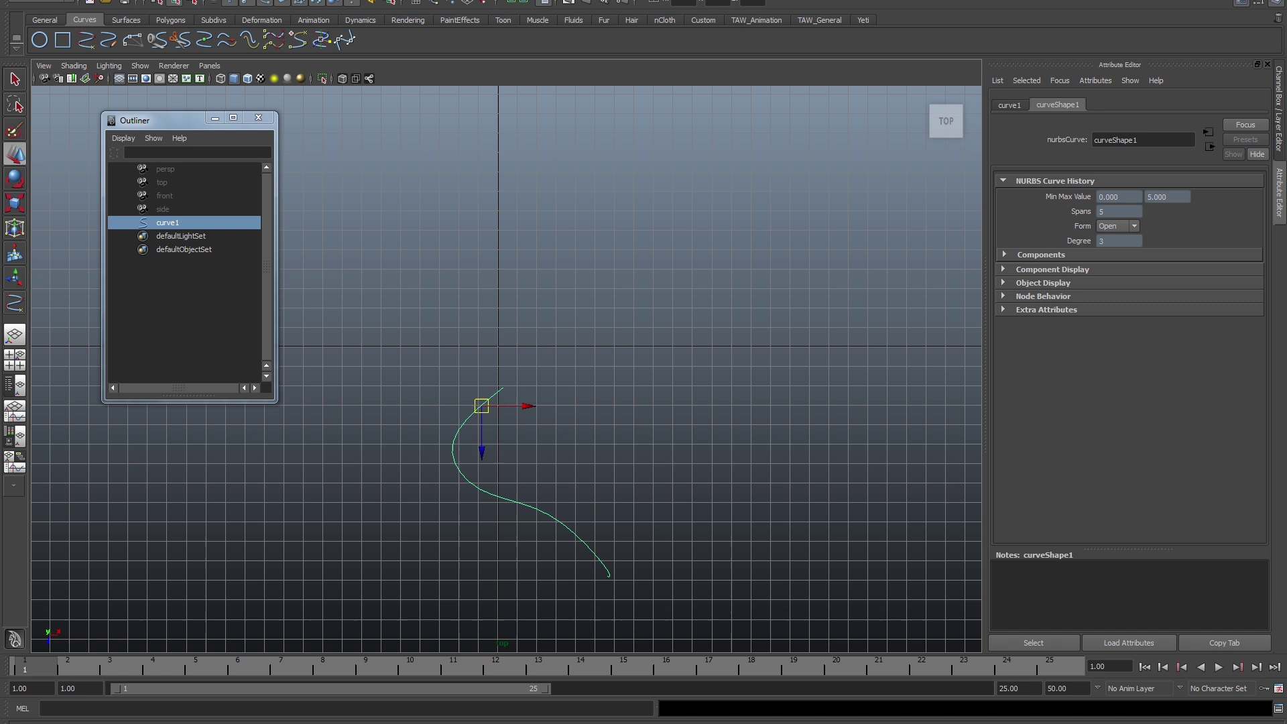
# - Create a polygon sphere in the top view and set its Translate X, Y and Z to 0
pyautogui.click(170, 20)
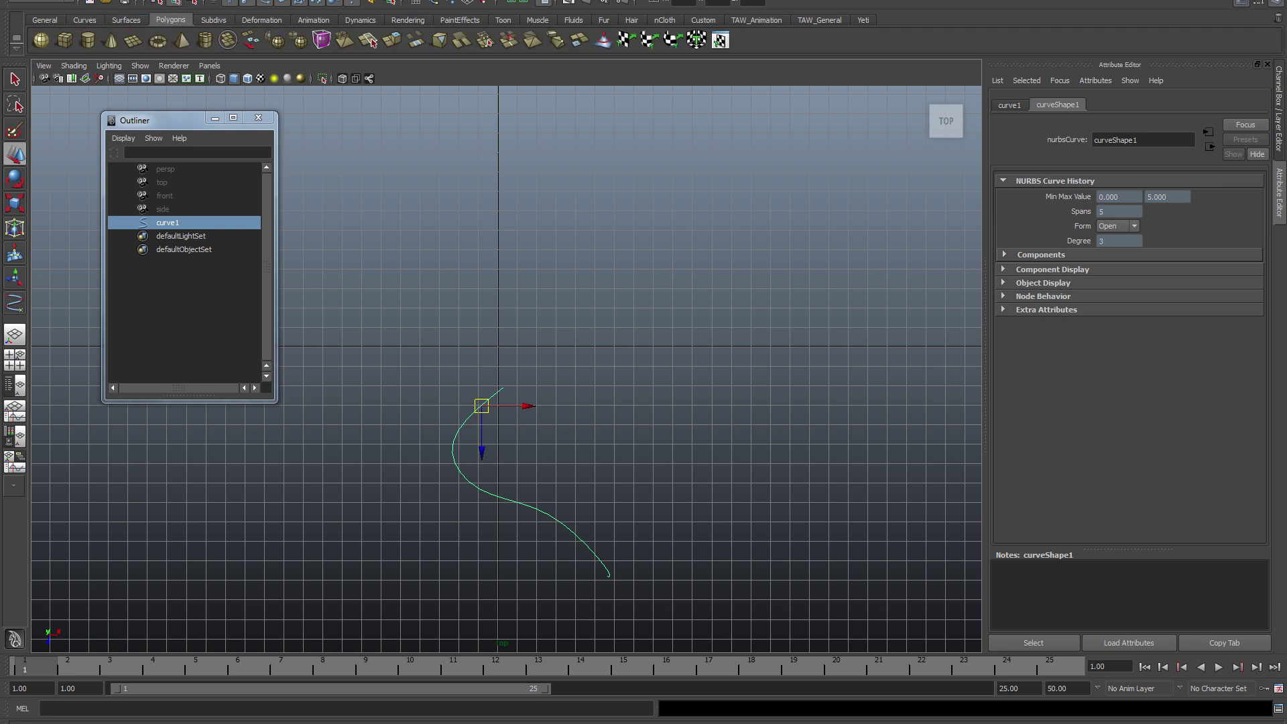
pyautogui.click(41, 41)
pyautogui.moveTo(453, 312); pyautogui.dragTo(523, 383)
pyautogui.hotkey('ctrl', 'a')
pyautogui.moveTo(1246, 119); pyautogui.dragTo(1246, 140)
pyautogui.write('0')
pyautogui.press('Return')
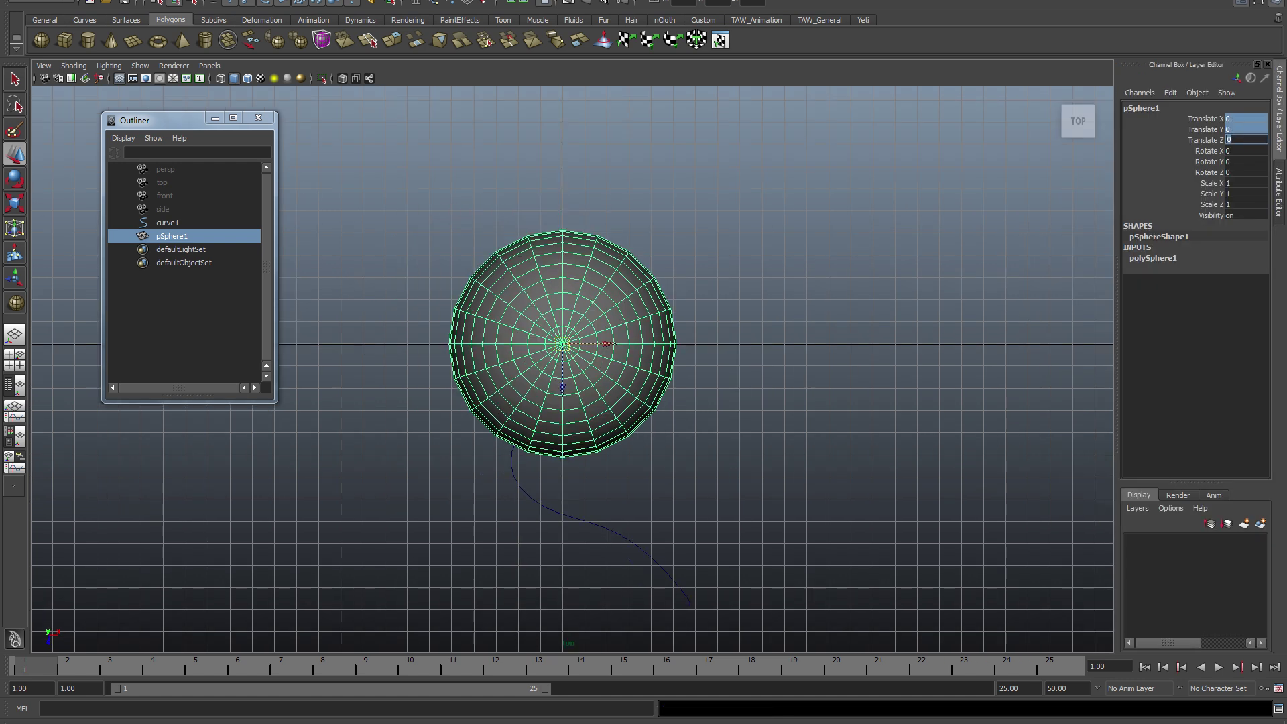
# - Move the curve so its upper end meets the sphere's lower edge in the top view
pyautogui.click(624, 537)
pyautogui.moveTo(544, 411); pyautogui.dragTo(530, 453)
pyautogui.click(677, 535)
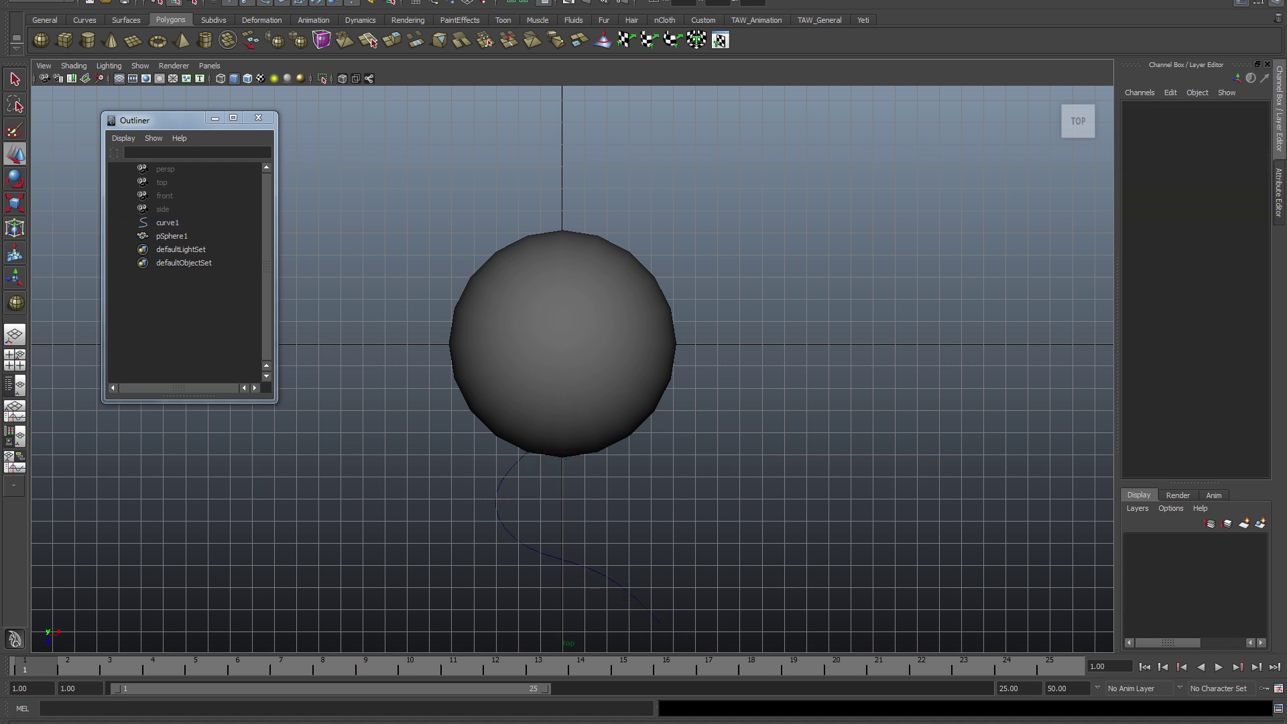
pyautogui.keyDown('alt'); pyautogui.moveTo(678, 535); pyautogui.dragTo(676, 437, button='middle'); pyautogui.keyUp('alt')
# - Create a set named GuideCurve from the curve and expand it to show its member
pyautogui.moveTo(676, 436); pyautogui.dragTo(516, 513)
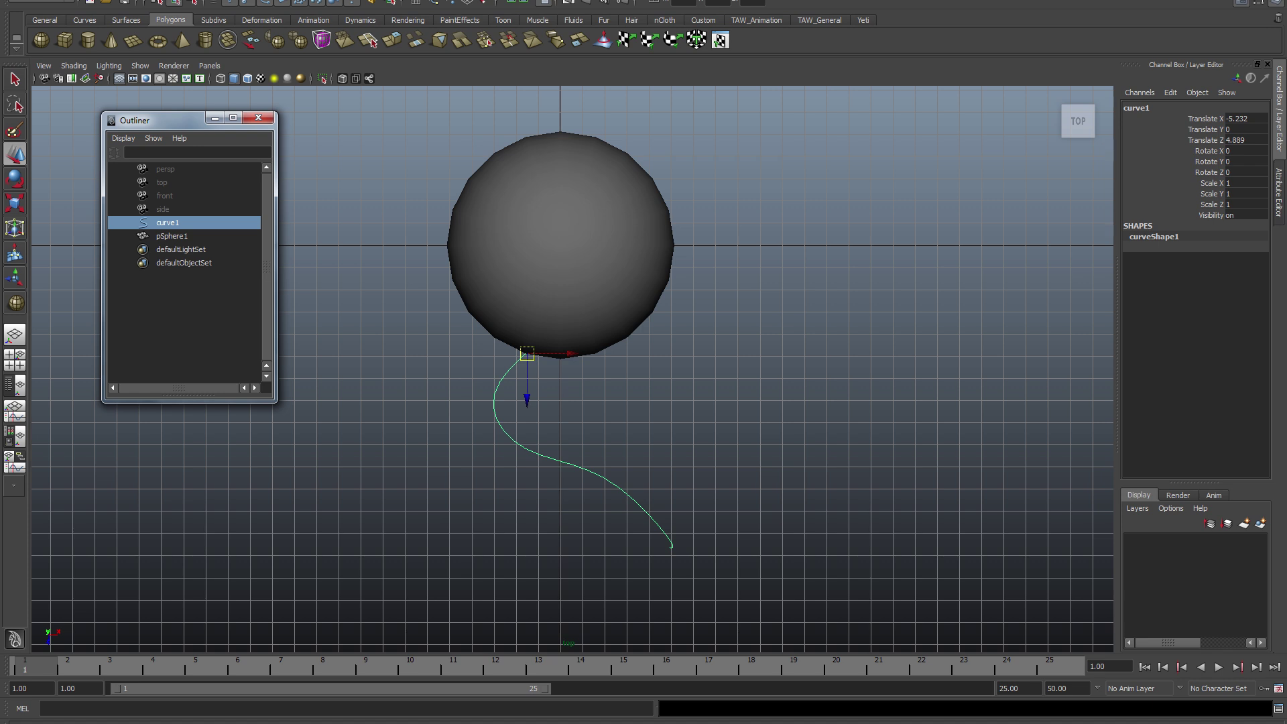
pyautogui.click(122, 1)
pyautogui.moveTo(90, 1)
pyautogui.moveTo(134, 249)
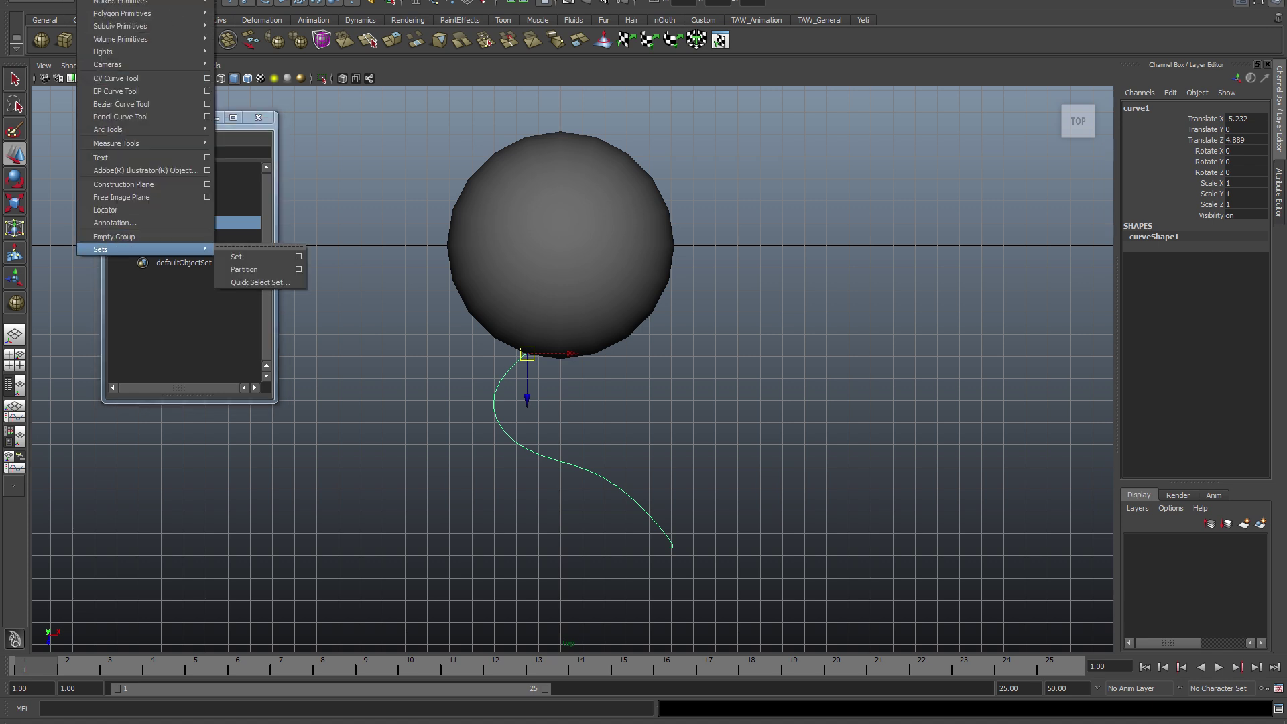
pyautogui.click(298, 256)
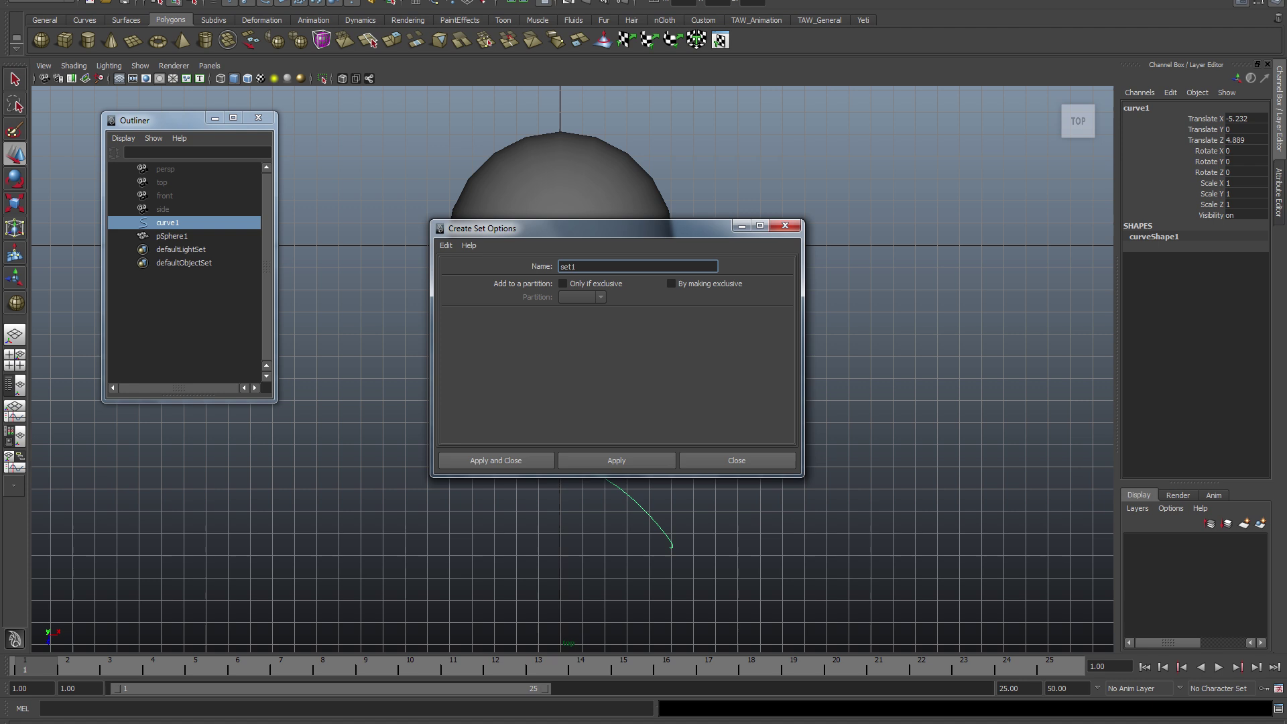
pyautogui.doubleClick(577, 267)
pyautogui.write('GuideCurve')
pyautogui.click(616, 461)
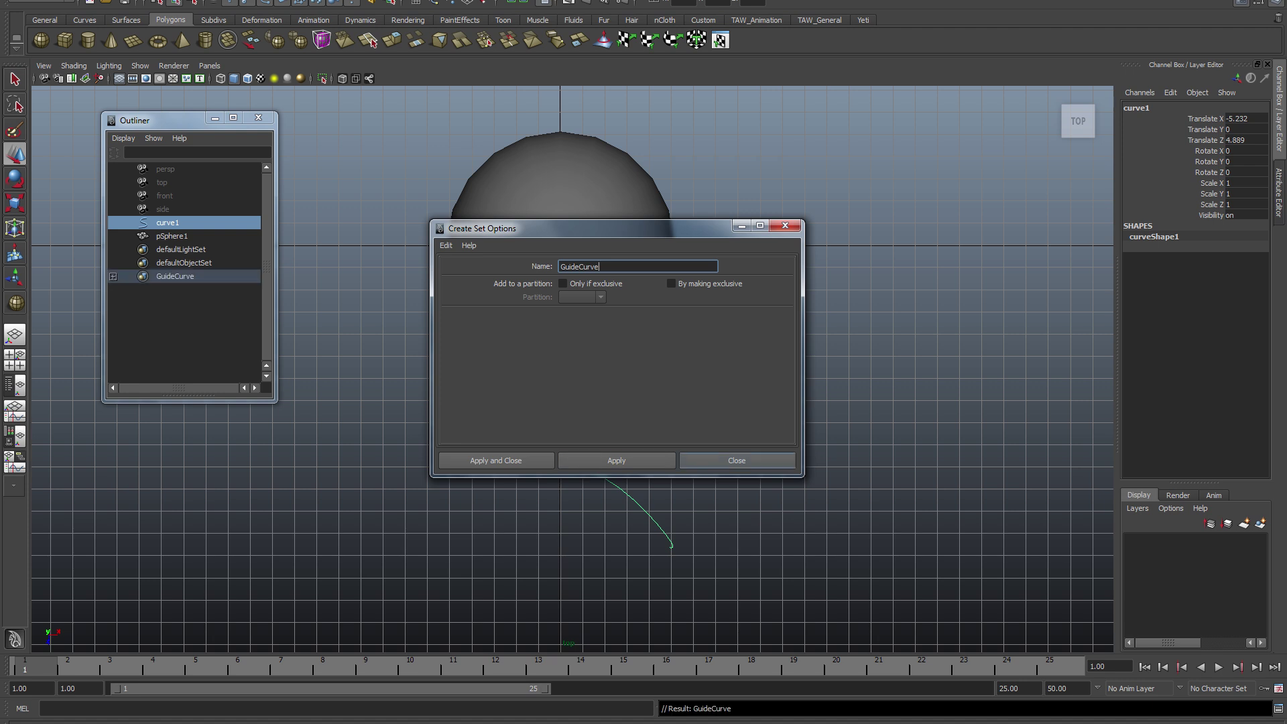
pyautogui.click(737, 461)
pyautogui.click(113, 276)
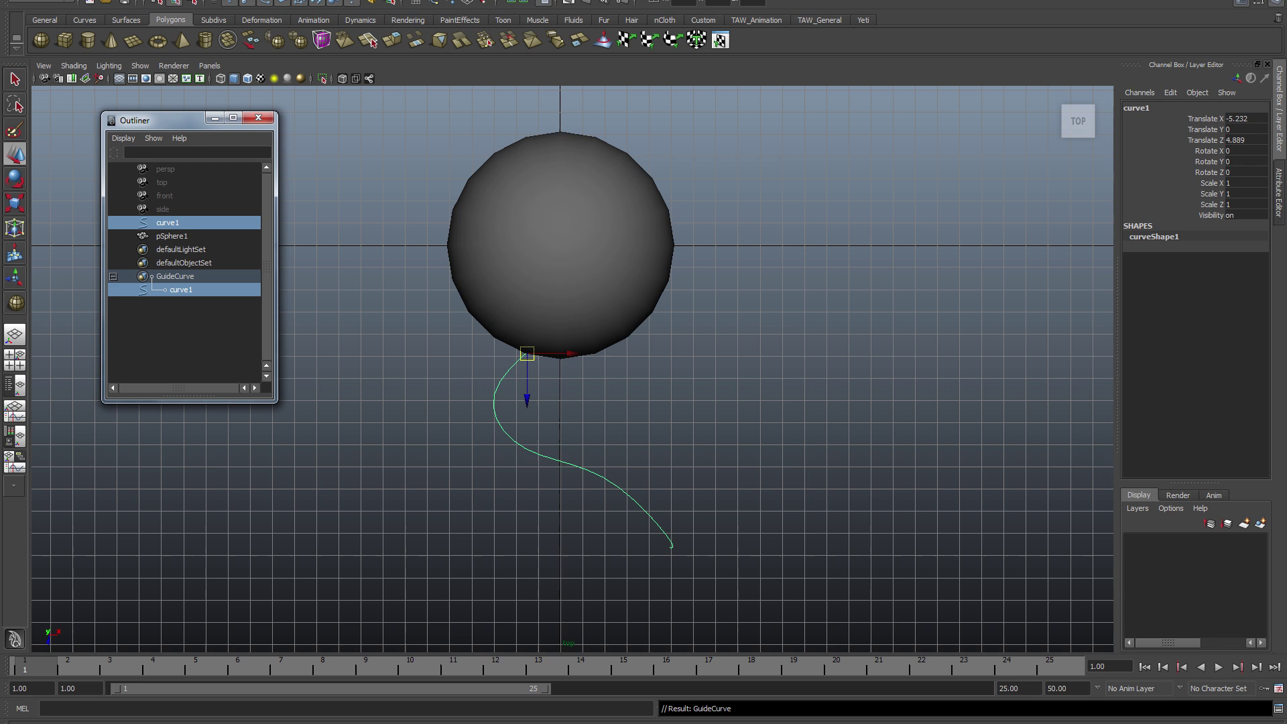
# - Create a Yeti node and a Yeti groom on the pSphere1 mesh
pyautogui.click(172, 236)
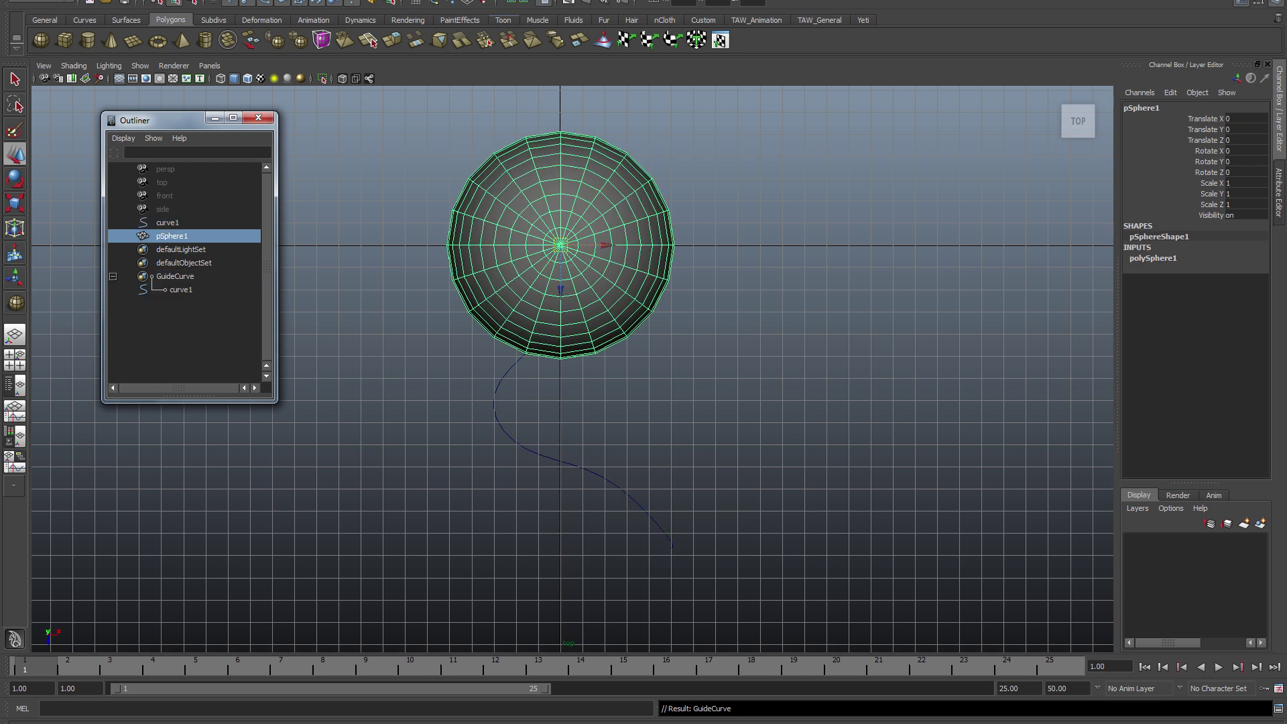
pyautogui.click(694, 0)
pyautogui.moveTo(675, 0)
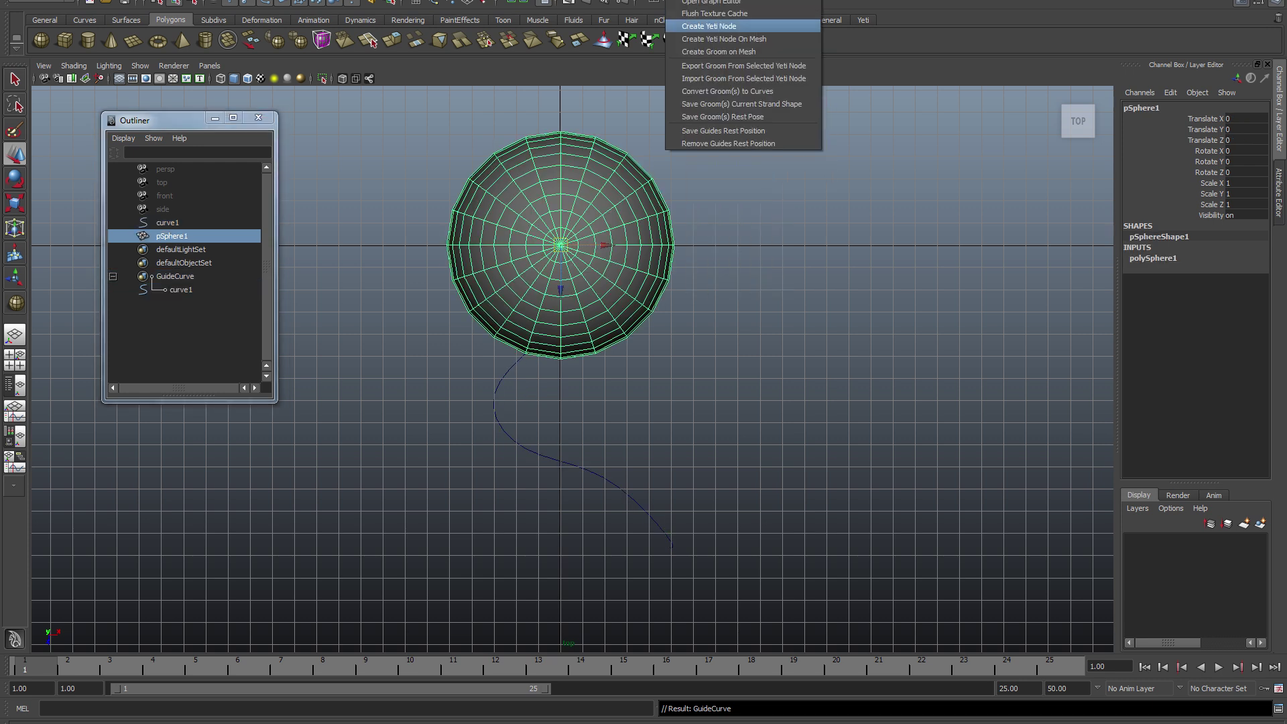
pyautogui.click(724, 39)
pyautogui.click(675, 0)
pyautogui.click(718, 51)
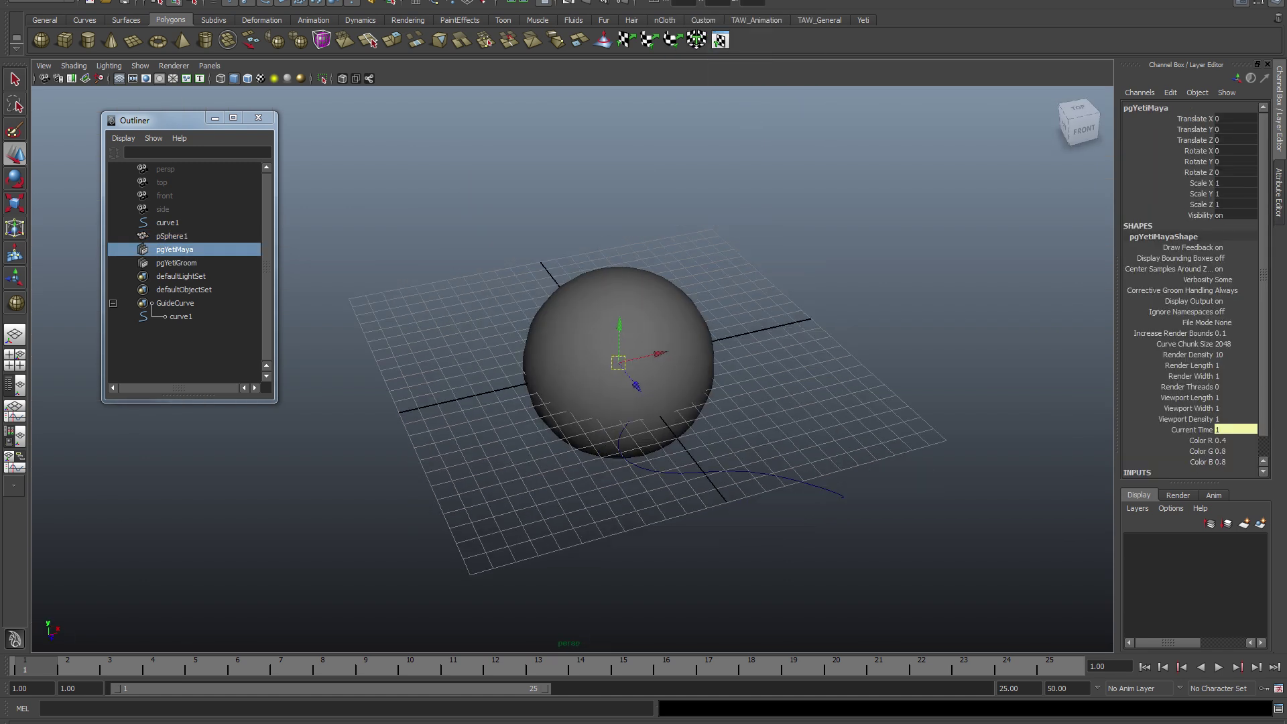
# - Hide the grid in the perspective view and switch the viewport background to plain light grey
pyautogui.keyDown('alt'); pyautogui.moveTo(644, 375); pyautogui.dragTo(728, 409); pyautogui.keyUp('alt')
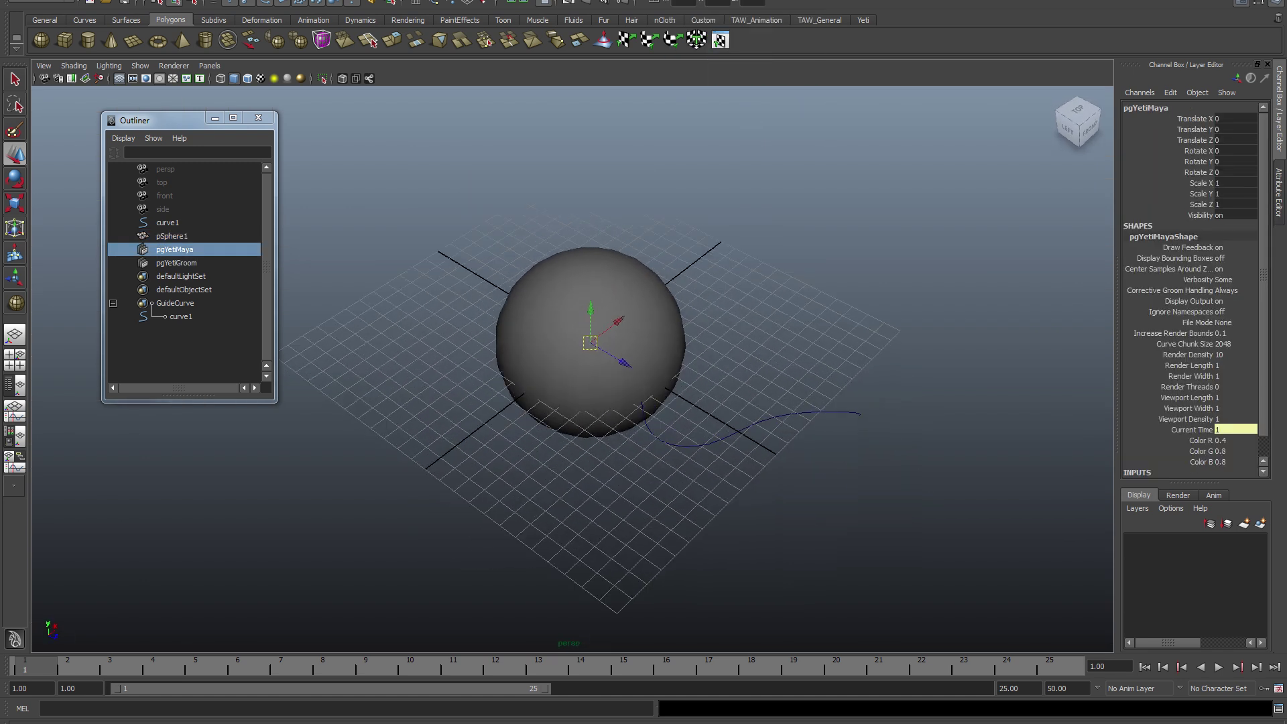
pyautogui.click(120, 78)
pyautogui.scroll(1, 590, 342)
pyautogui.keyDown('alt'); pyautogui.moveTo(644, 362); pyautogui.dragTo(587, 349, button='middle'); pyautogui.keyUp('alt')
pyautogui.hotkey('alt', 'b')
pyautogui.hotkey('alt', 'b')
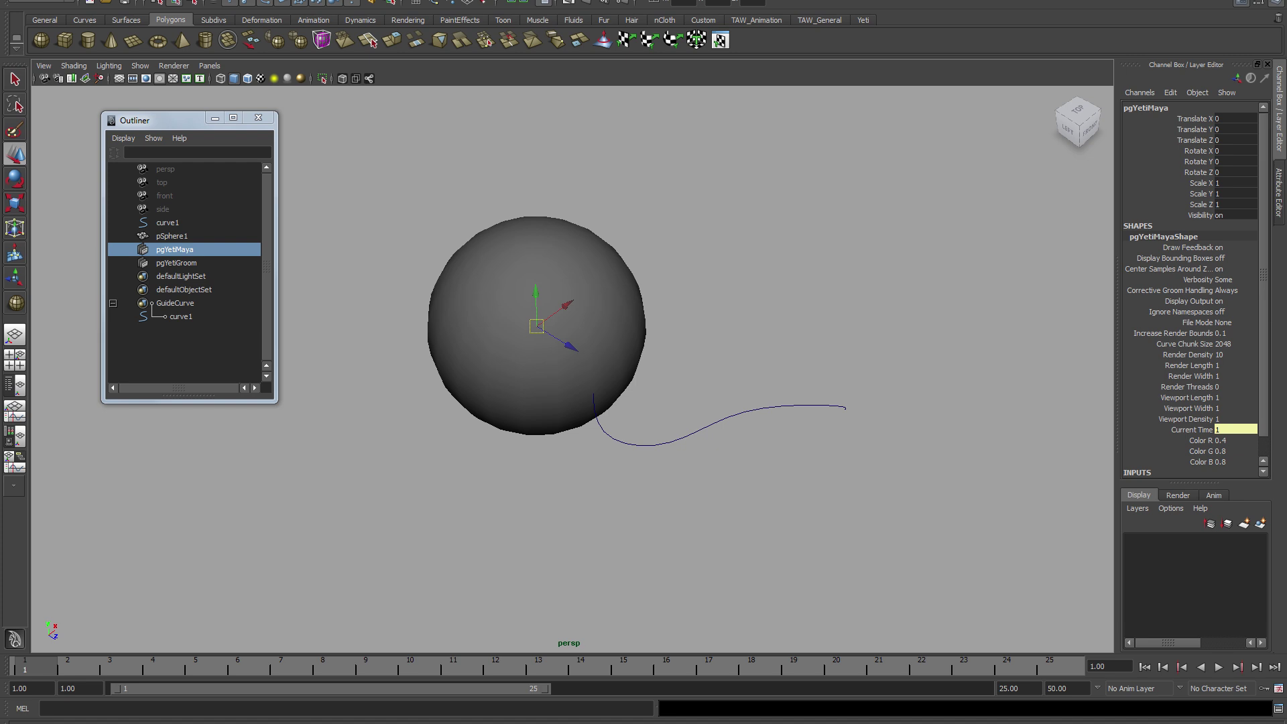
# - Add pgYetiGroom to the Input Grooms of the pgYetiMaya node
pyautogui.click(177, 263)
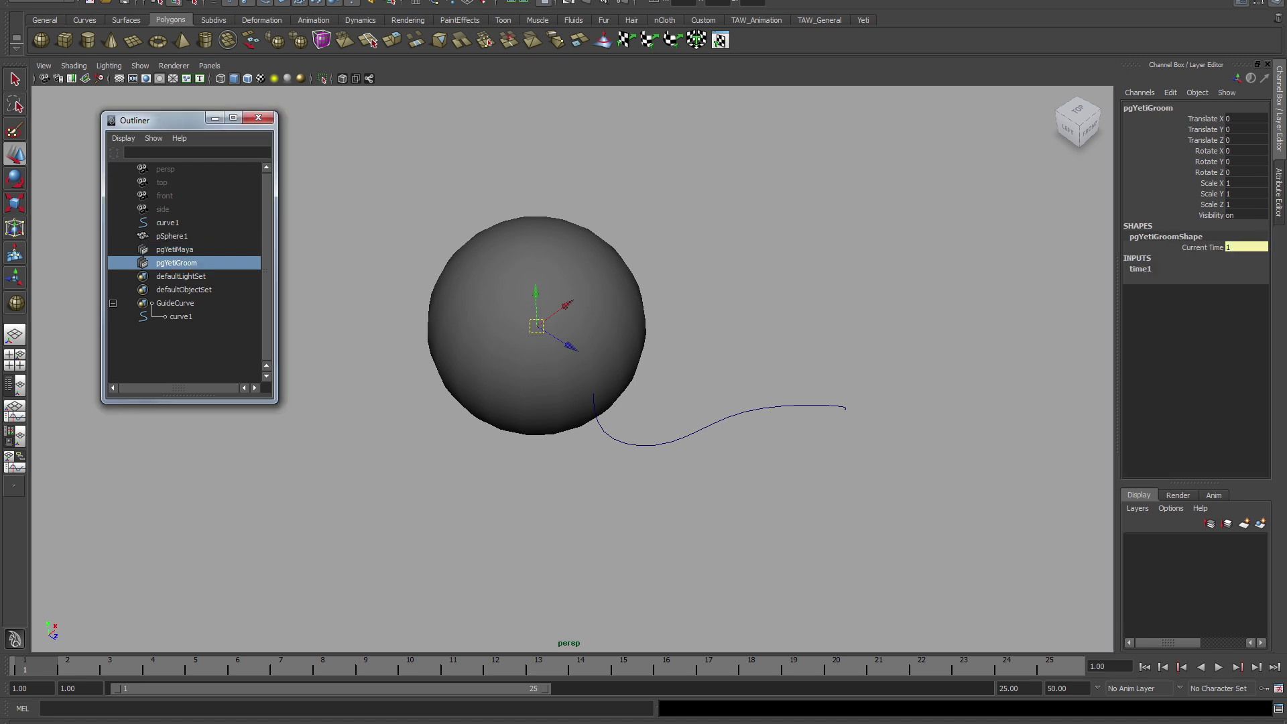
pyautogui.click(174, 249)
pyautogui.click(1279, 193)
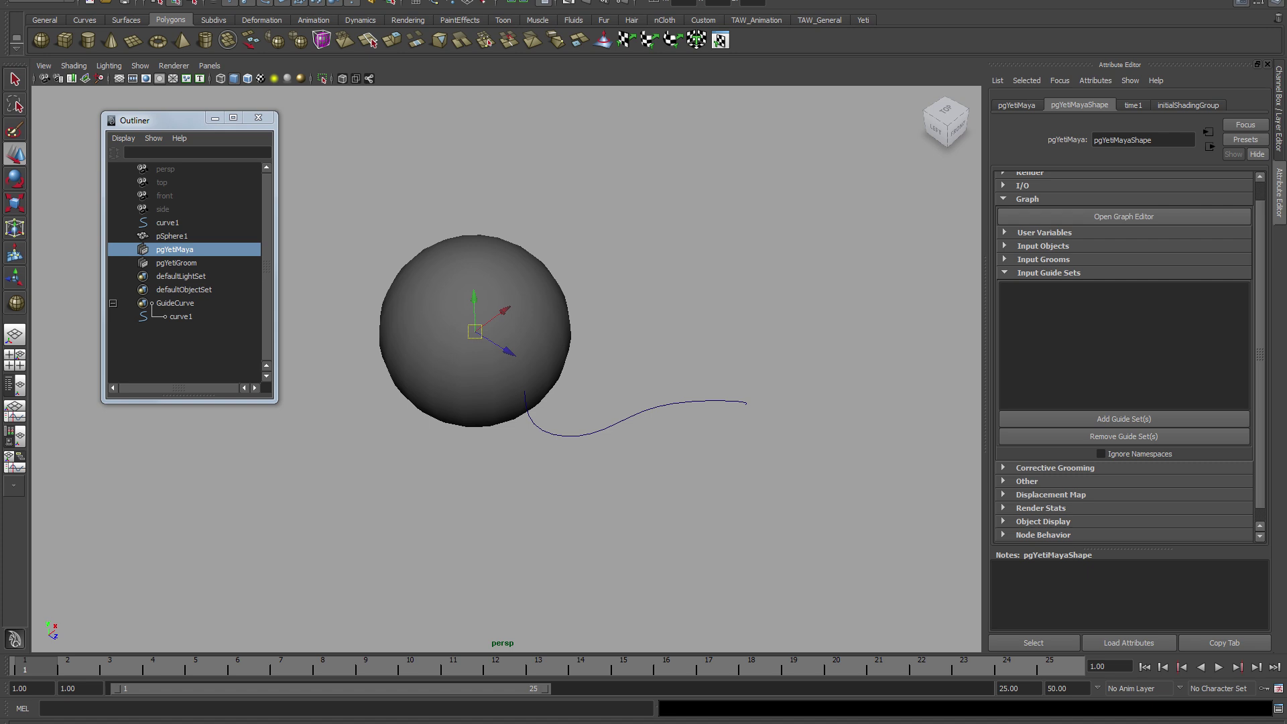
pyautogui.click(1044, 259)
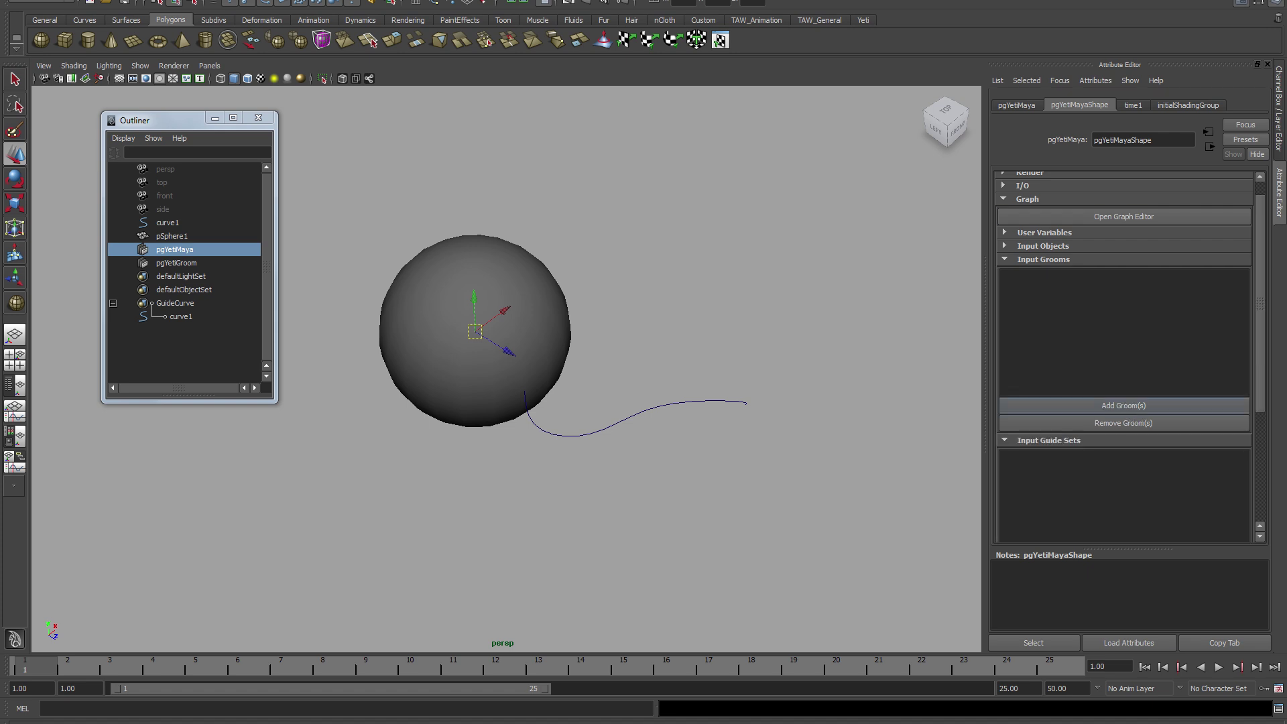
pyautogui.click(1123, 405)
pyautogui.click(232, 178)
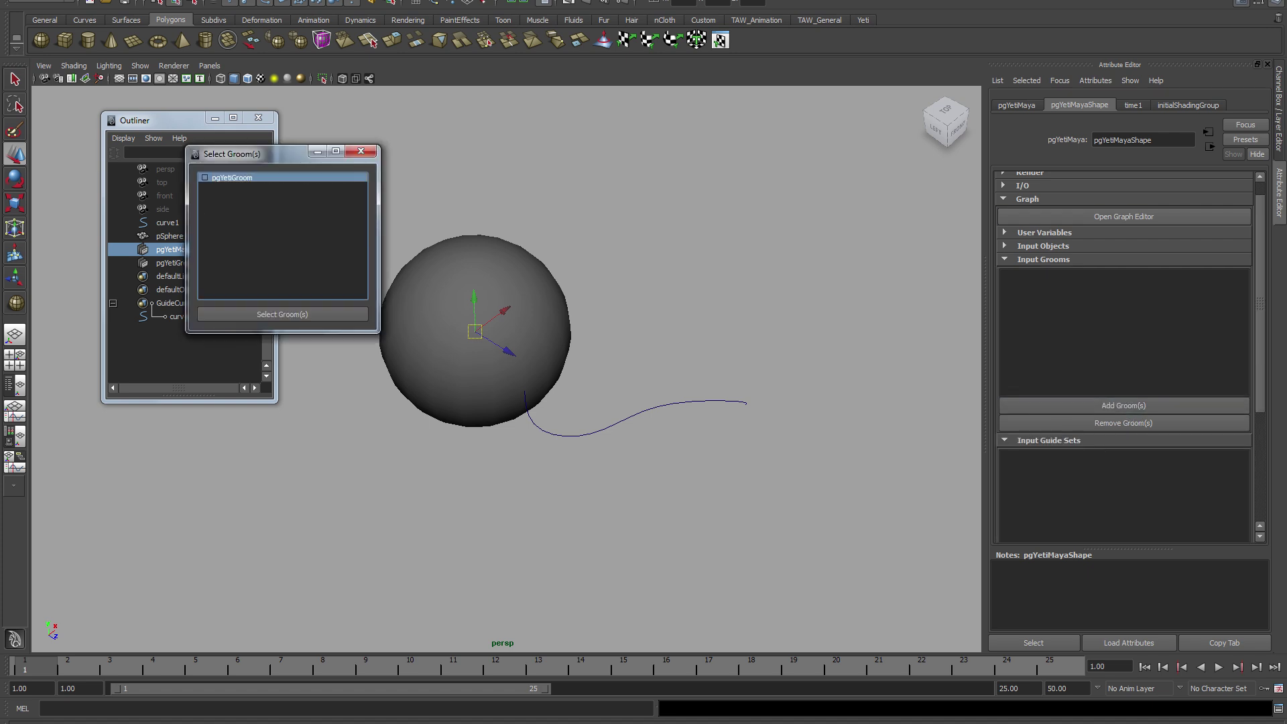
pyautogui.click(282, 314)
# - Add pgYetiGroom strands on the sphere around the curve's root, with the Radius Of Influence set to 0.155
pyautogui.click(177, 263)
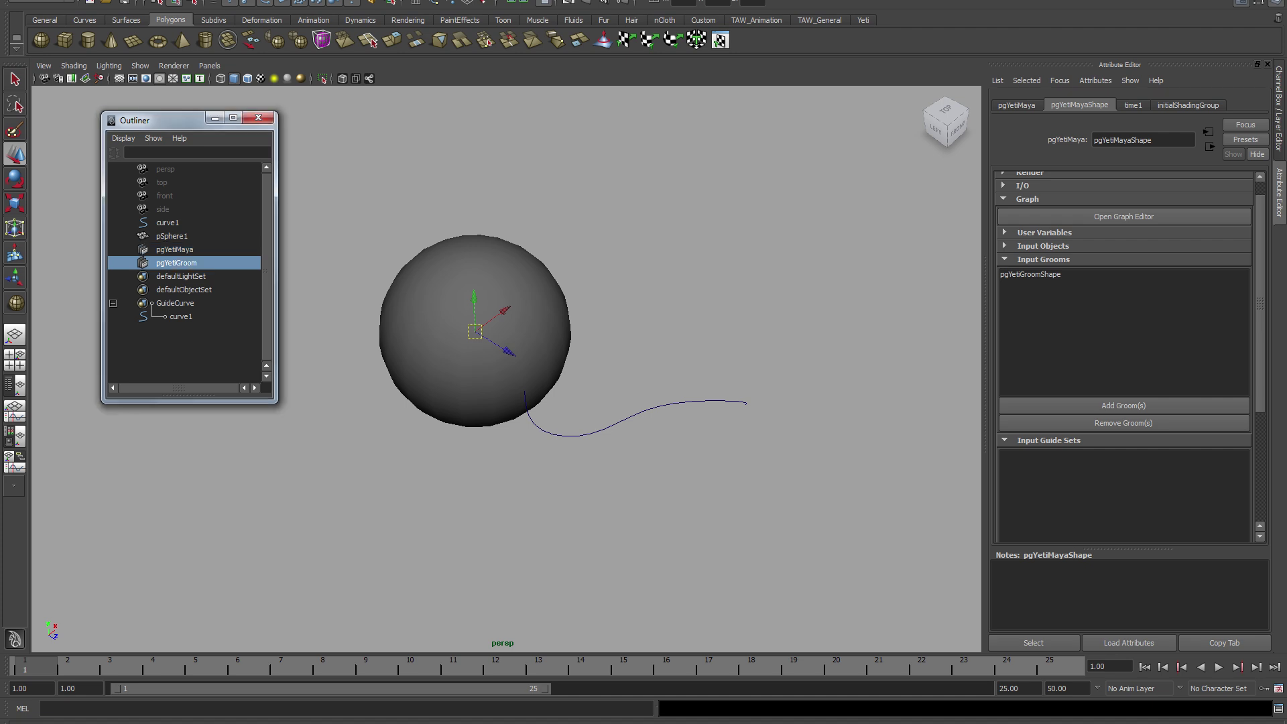
pyautogui.scroll(5, 1123, 250)
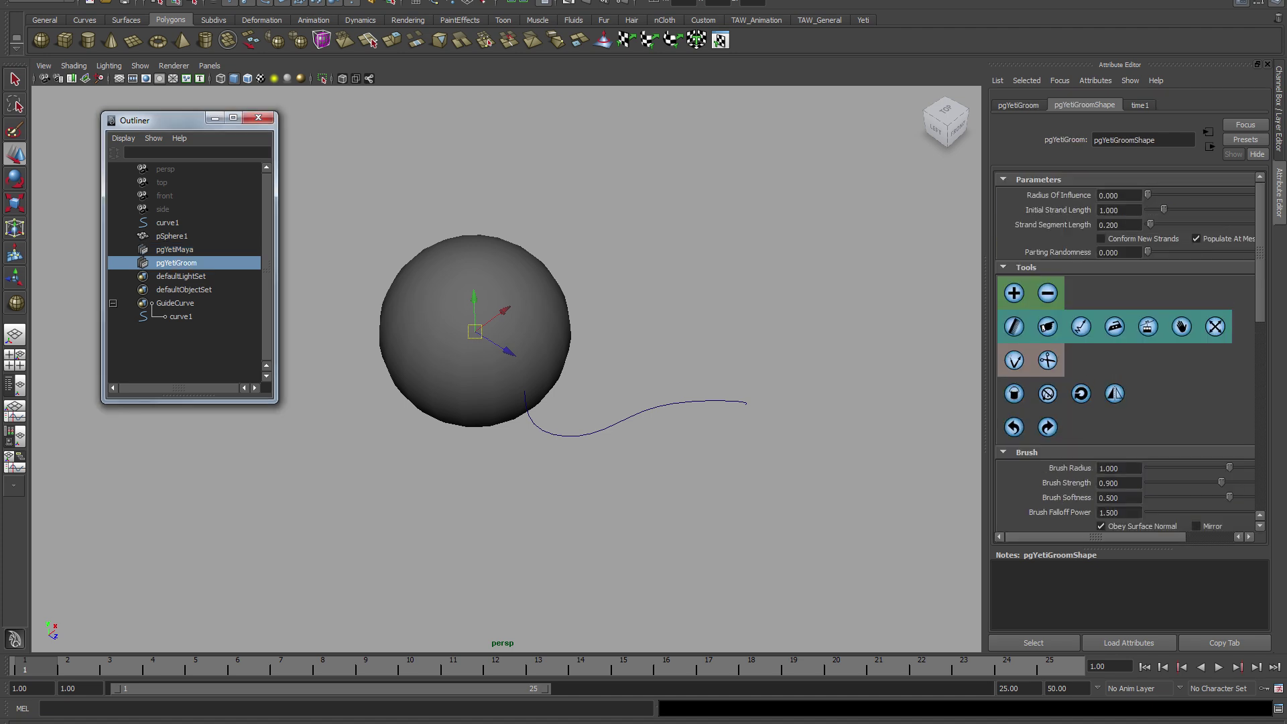
pyautogui.click(1014, 293)
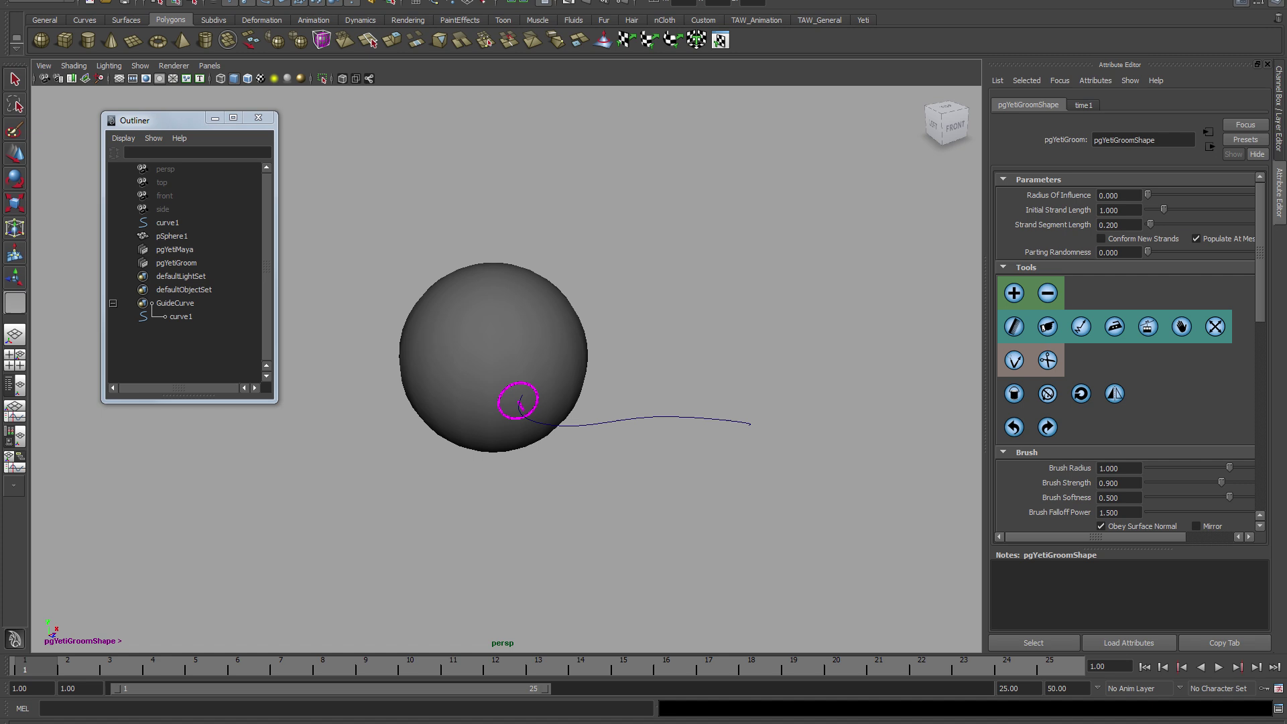
pyautogui.moveTo(517, 402)
pyautogui.mouseDown()
pyautogui.moveTo(529, 368)
pyautogui.moveTo(511, 425)
pyautogui.moveTo(514, 370)
pyautogui.moveTo(537, 359)
pyautogui.moveTo(582, 395)
pyautogui.mouseUp()
pyautogui.scroll(-3, 556, 353)
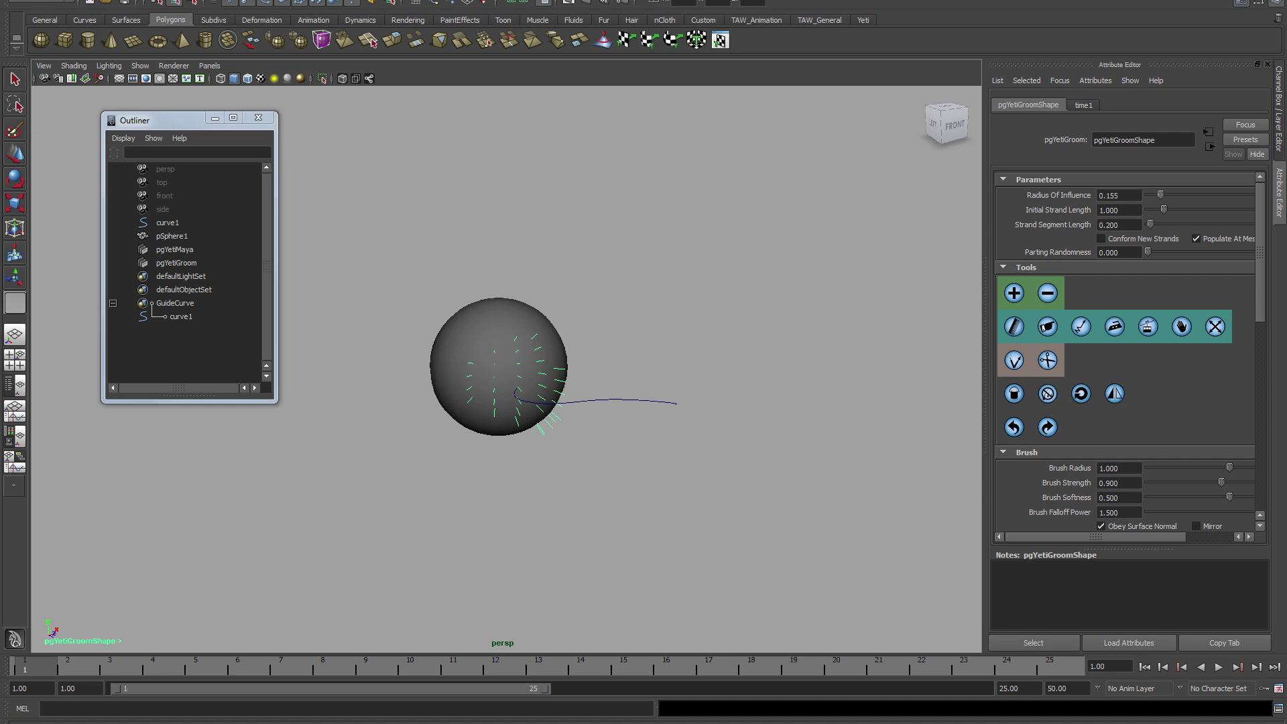
pyautogui.scroll(-2, 1148, 327)
pyautogui.scroll(-8, 1148, 327)
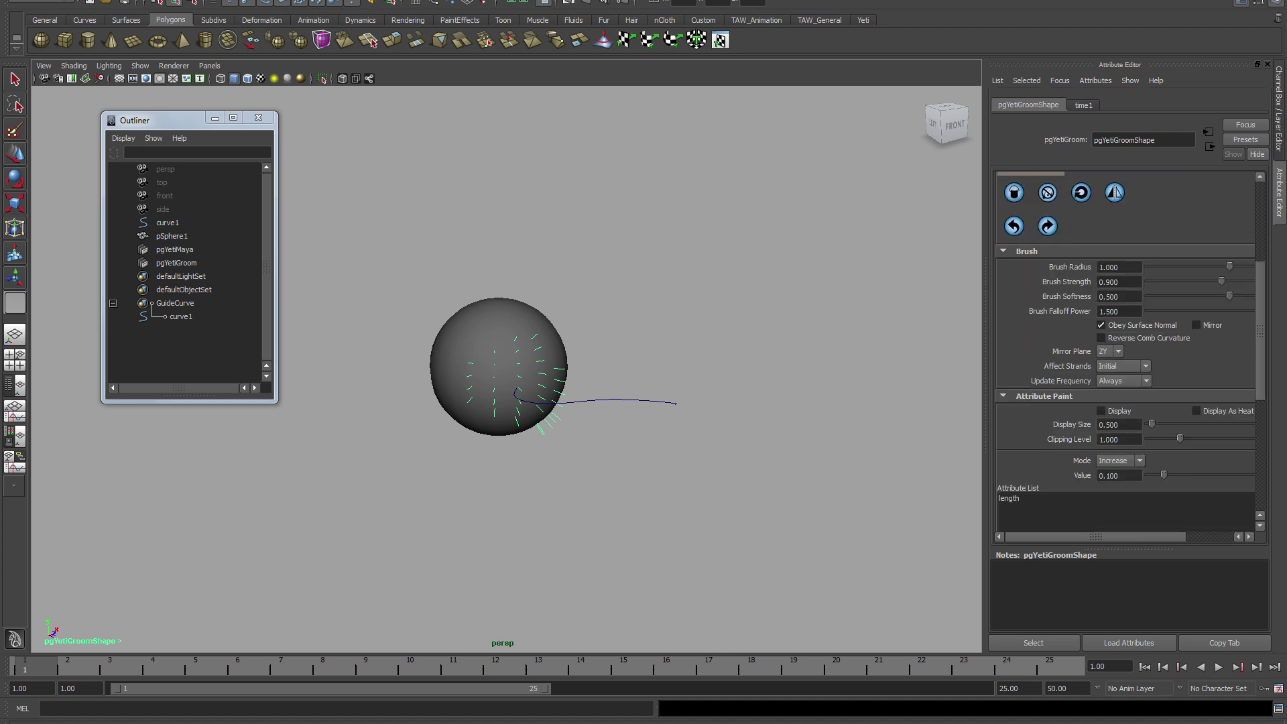
pyautogui.scroll(-2, 406, 303)
pyautogui.scroll(5, 402, 304)
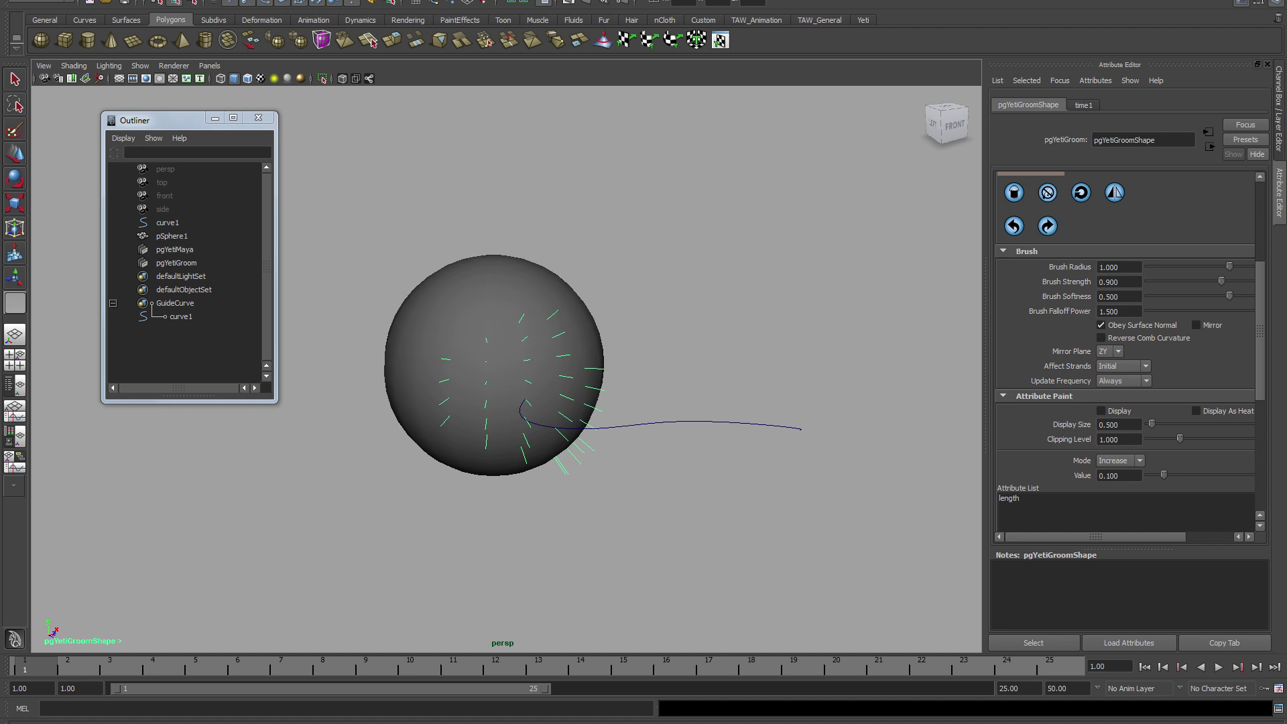
# - Build a graph for pgYetiMaya that chains import, scatter, grow and guide nodes
pyautogui.click(175, 249)
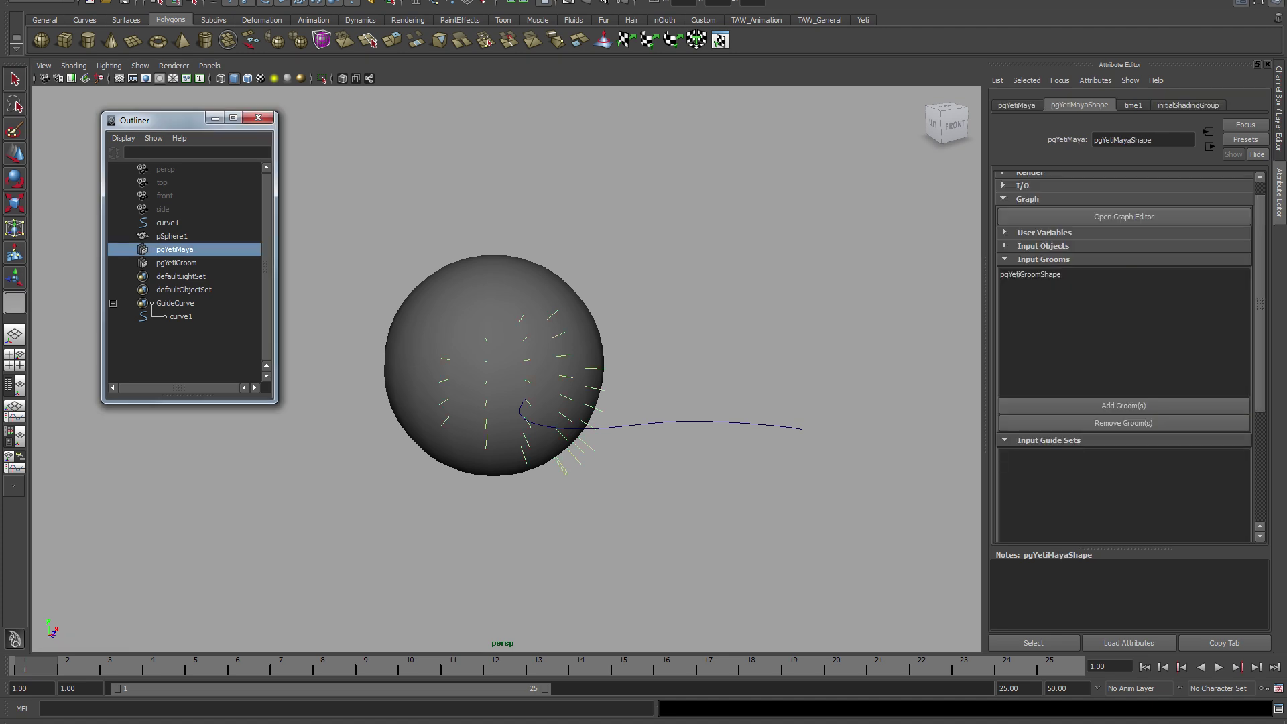
pyautogui.click(1123, 216)
pyautogui.click(92, 56)
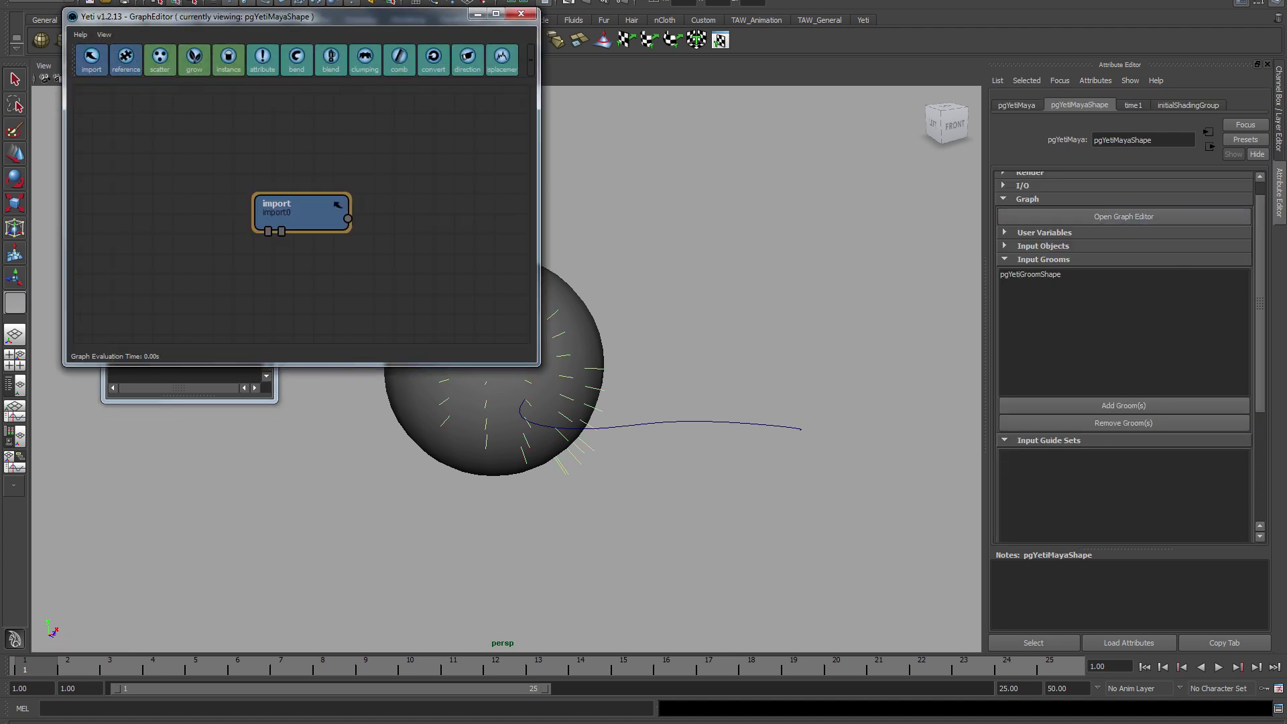
pyautogui.moveTo(301, 213); pyautogui.dragTo(194, 152)
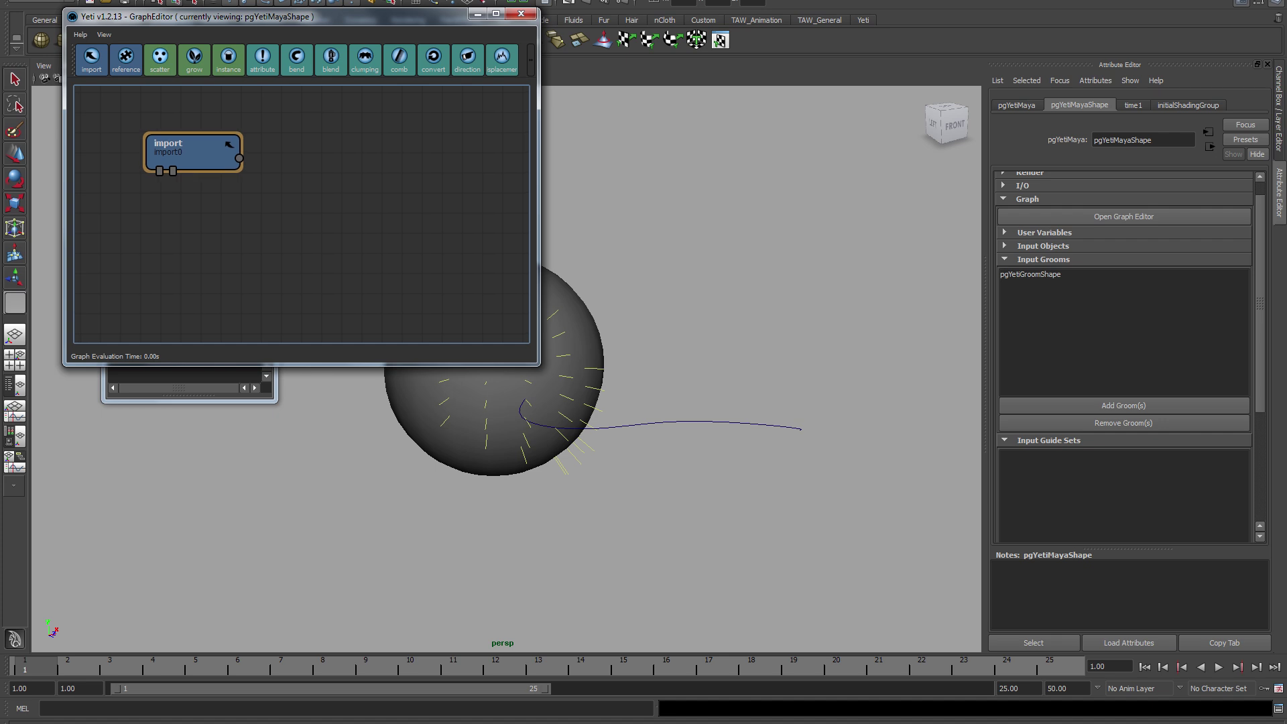
pyautogui.click(160, 57)
pyautogui.click(195, 57)
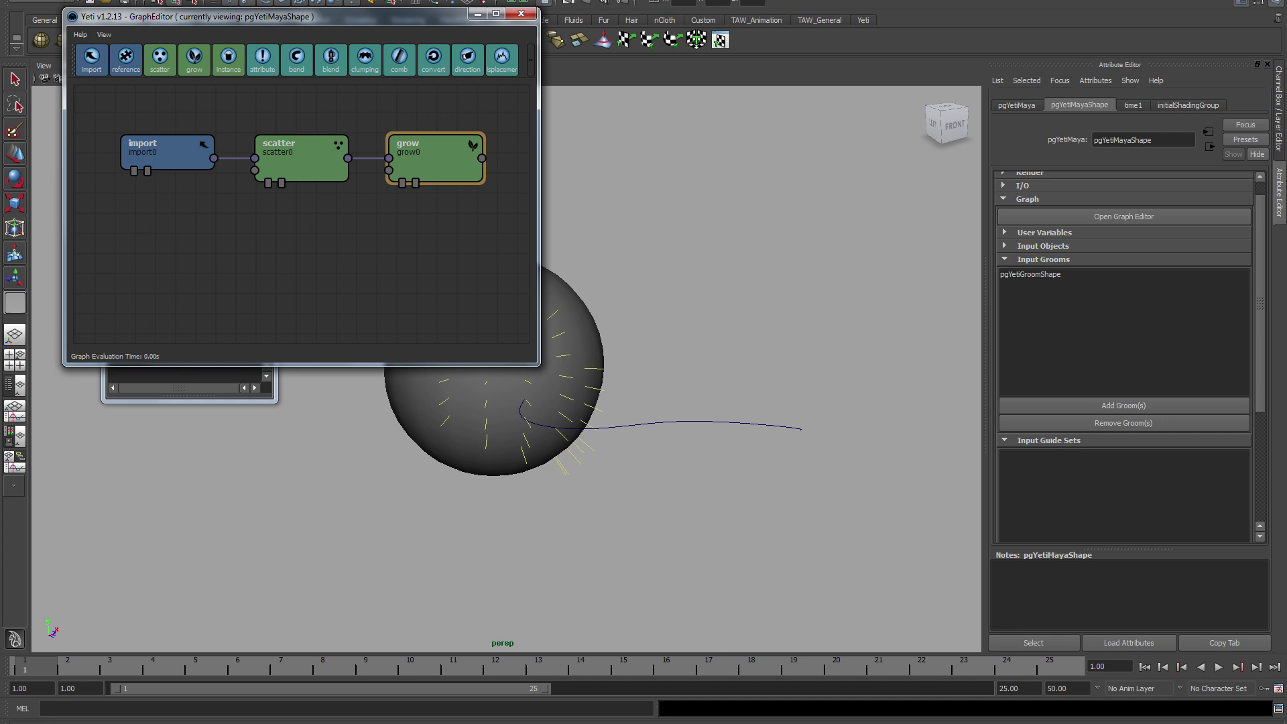
pyautogui.click(531, 60)
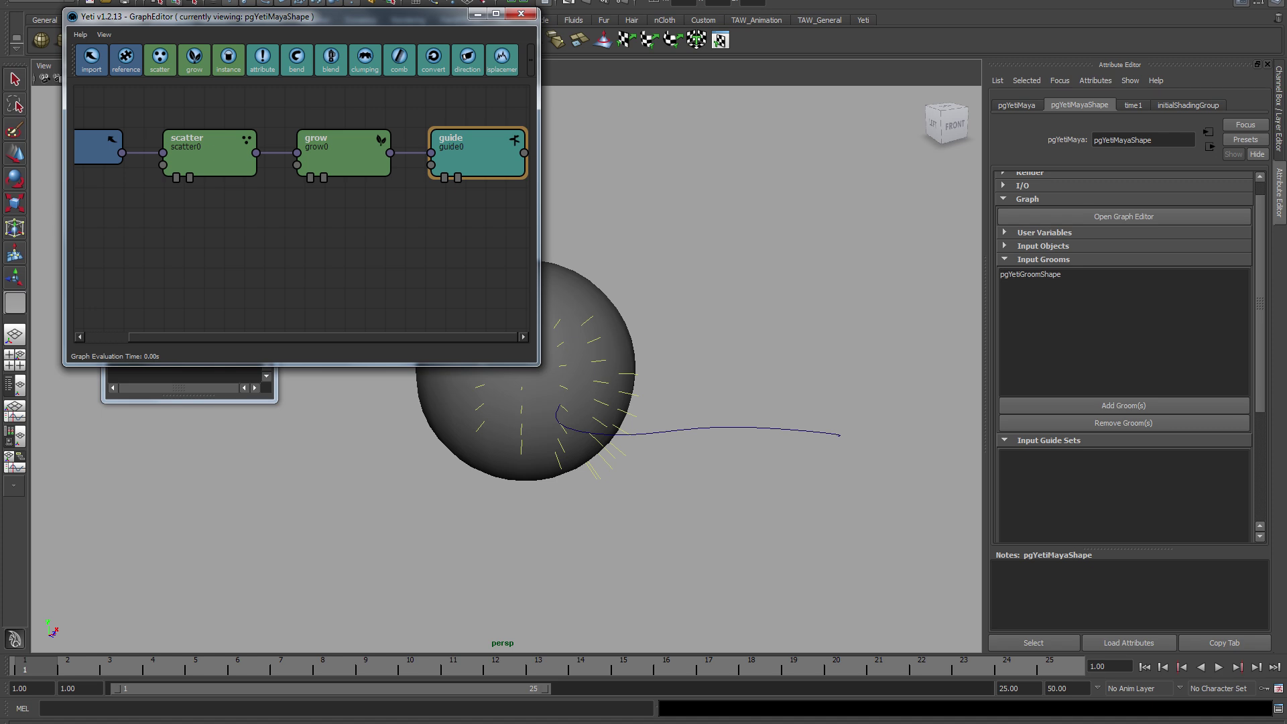
# - Add a second import node to the Yeti graph below the first one and set its type to Groom
pyautogui.moveTo(539, 365); pyautogui.dragTo(741, 403)
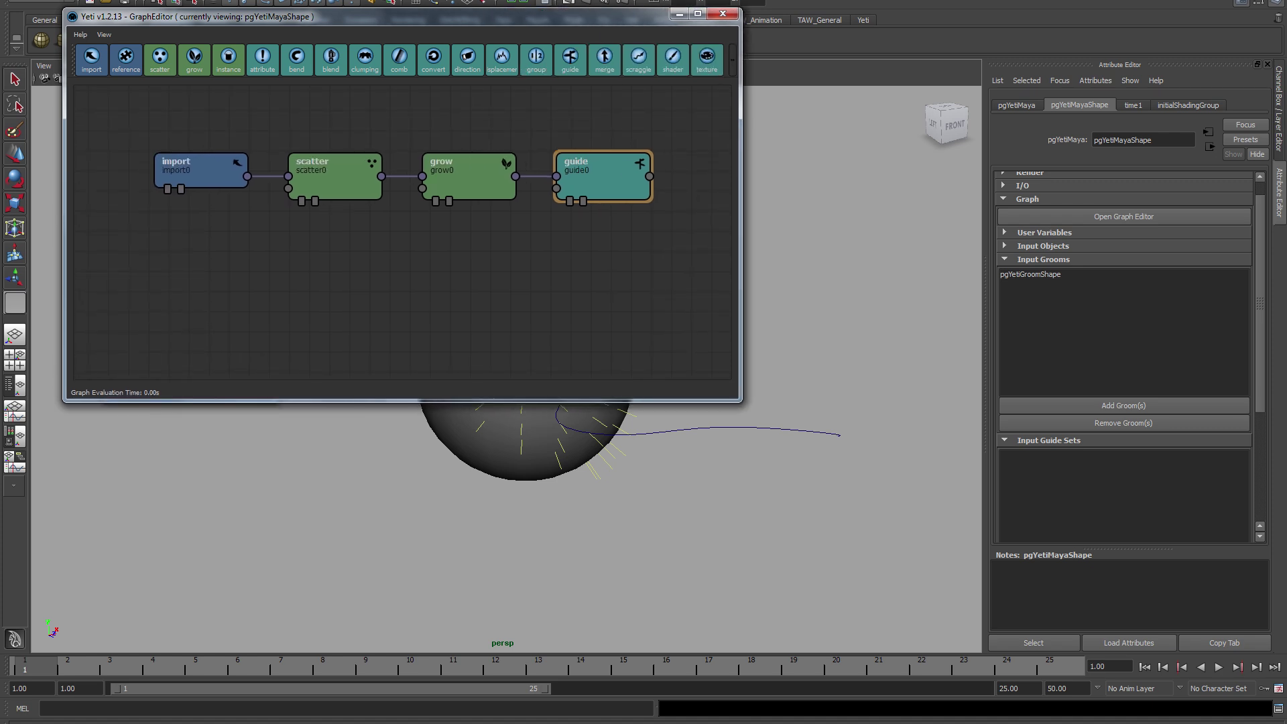
pyautogui.click(91, 60)
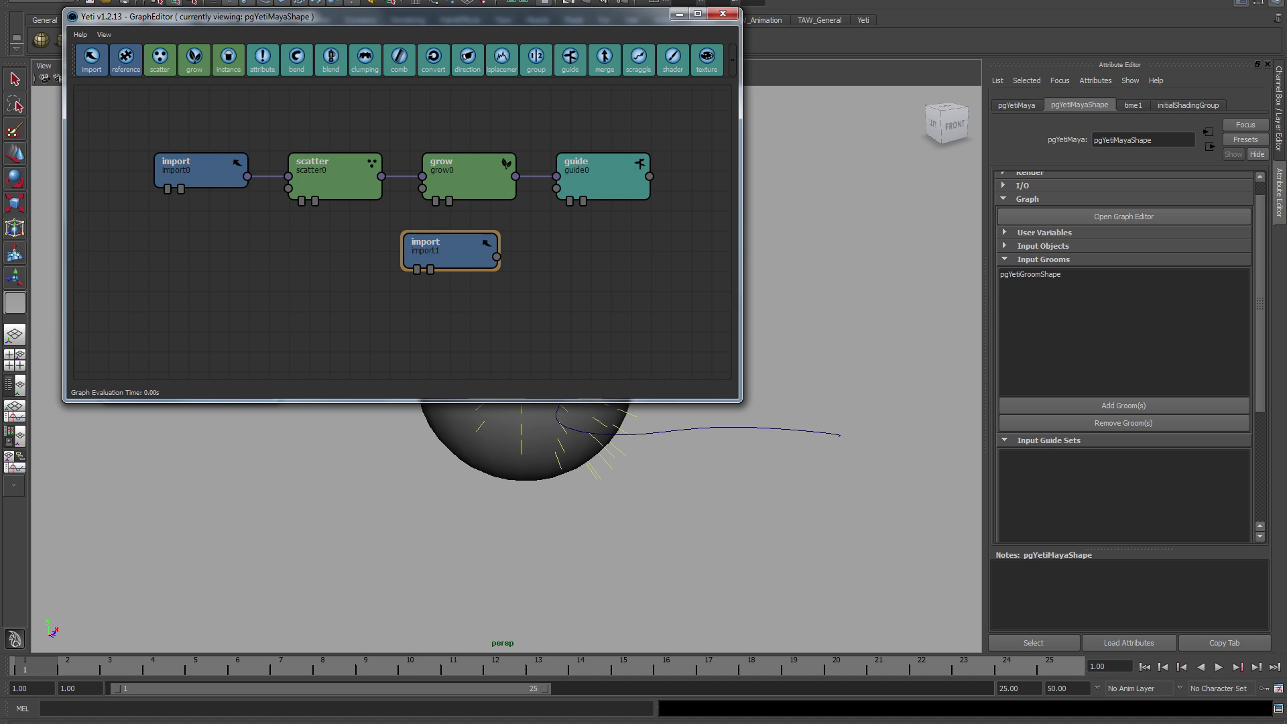
pyautogui.moveTo(450, 250); pyautogui.dragTo(210, 240)
pyautogui.doubleClick(210, 240)
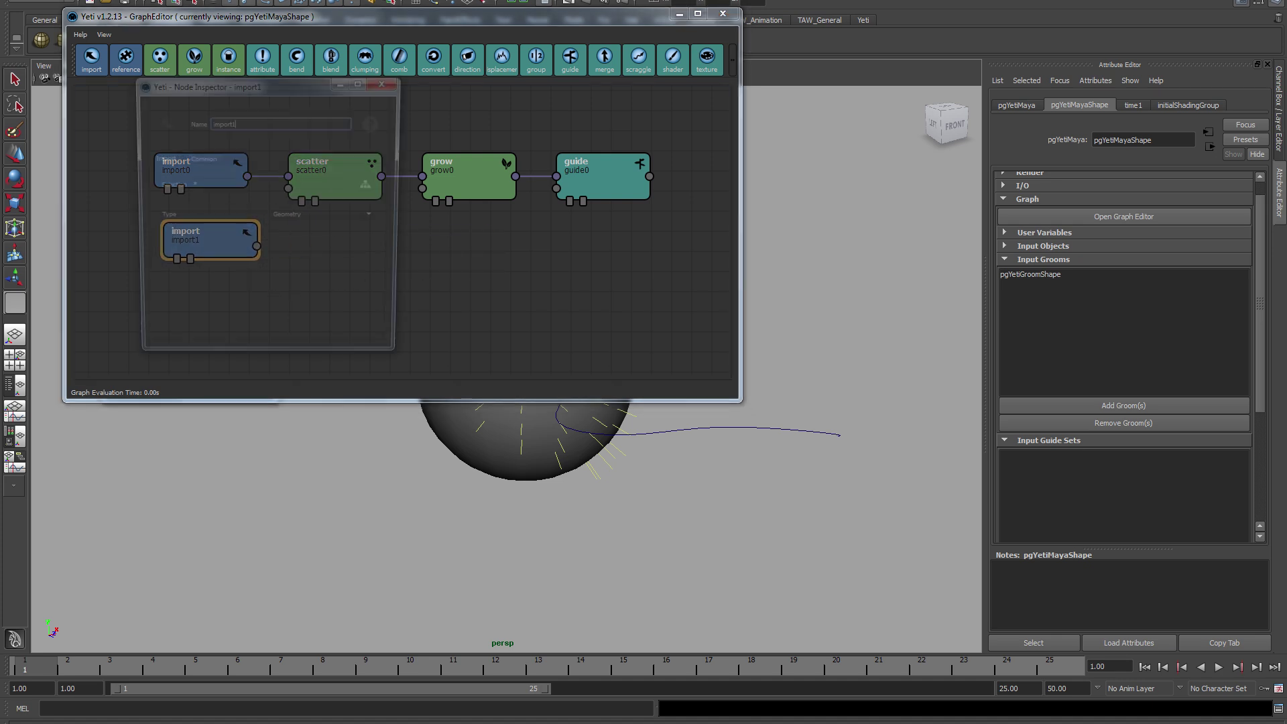
pyautogui.click(325, 217)
pyautogui.click(325, 236)
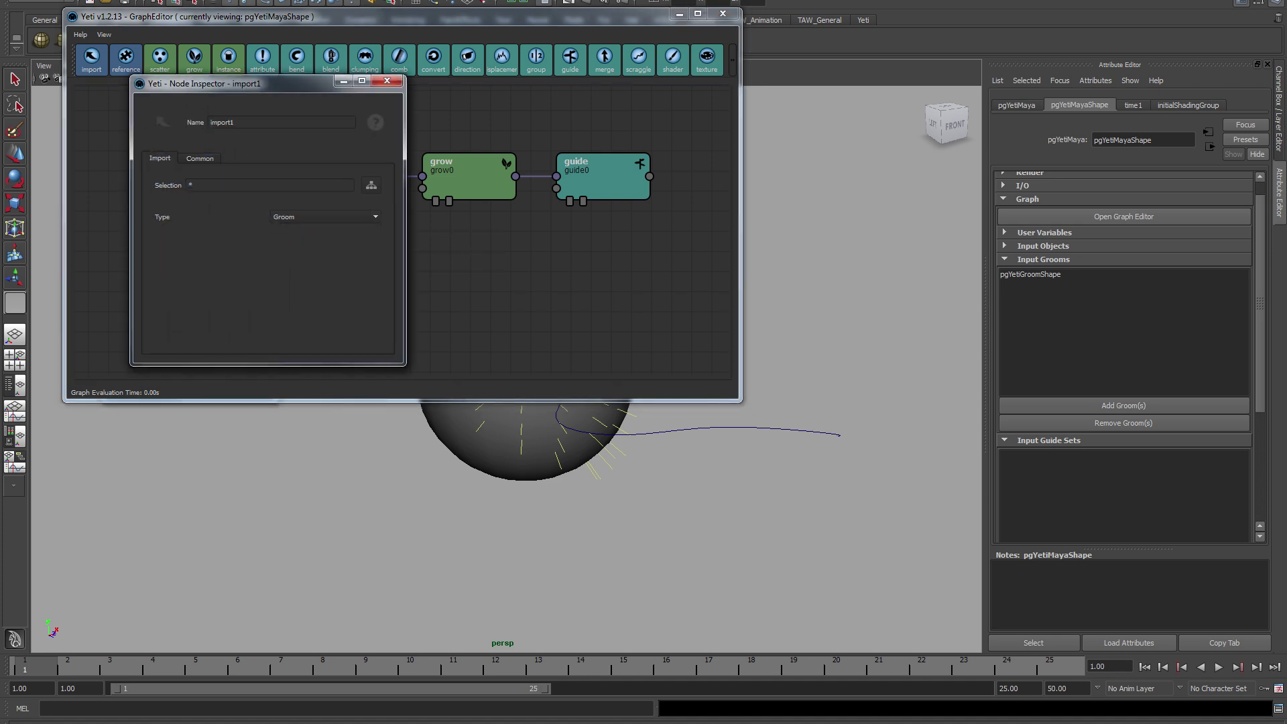
pyautogui.click(387, 82)
# - Connect the groom import node to the grow node's second input and display the guide node's output
pyautogui.moveTo(257, 246); pyautogui.dragTo(422, 188)
pyautogui.click(570, 201)
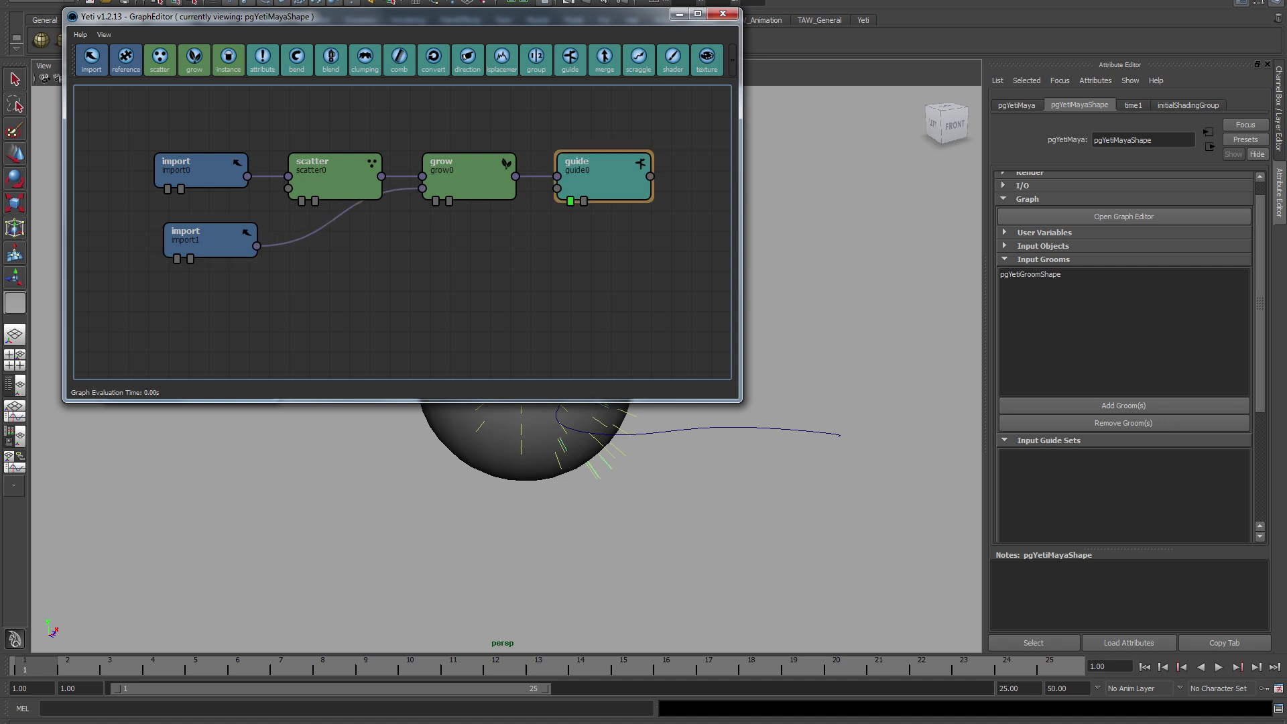
pyautogui.moveTo(402, 16); pyautogui.dragTo(420, 528)
# - Paint the length attribute of pgYetiGroom with an enlarged brush to lengthen the strands around the curve's root
pyautogui.click(176, 263)
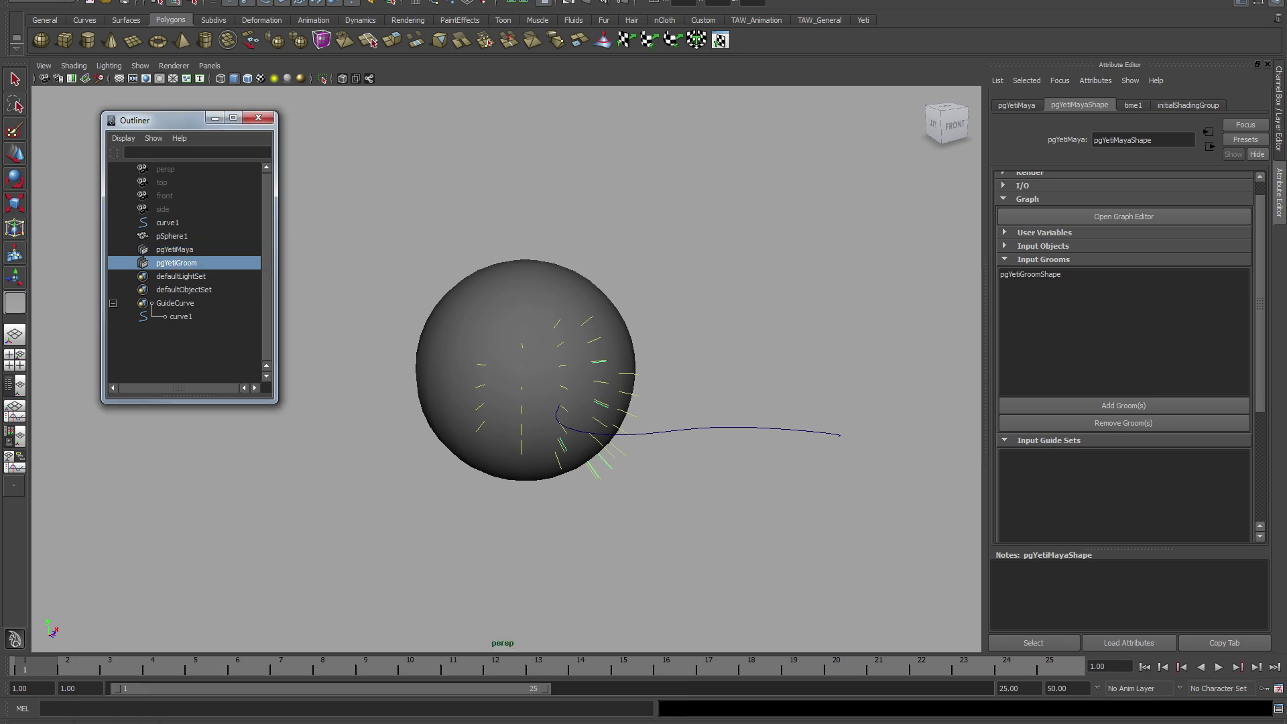
pyautogui.moveTo(1159, 195); pyautogui.dragTo(1210, 194)
pyautogui.scroll(-8, 1127, 349)
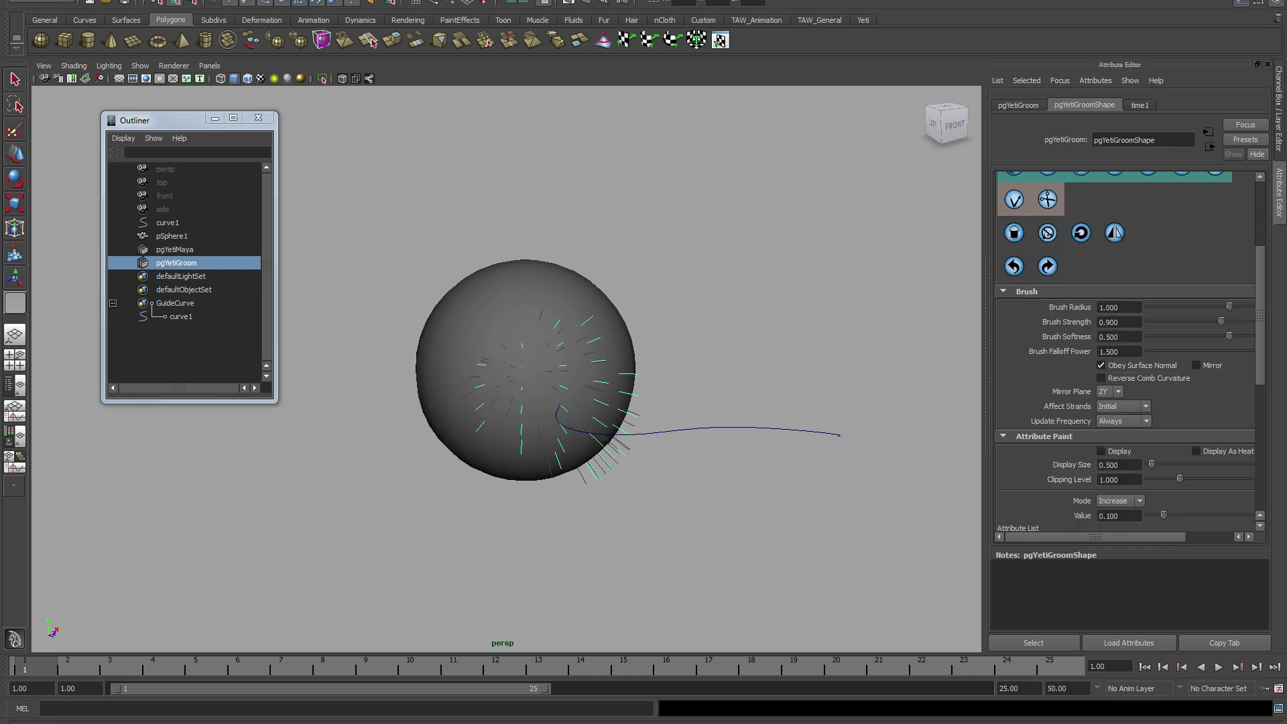
pyautogui.click(1009, 377)
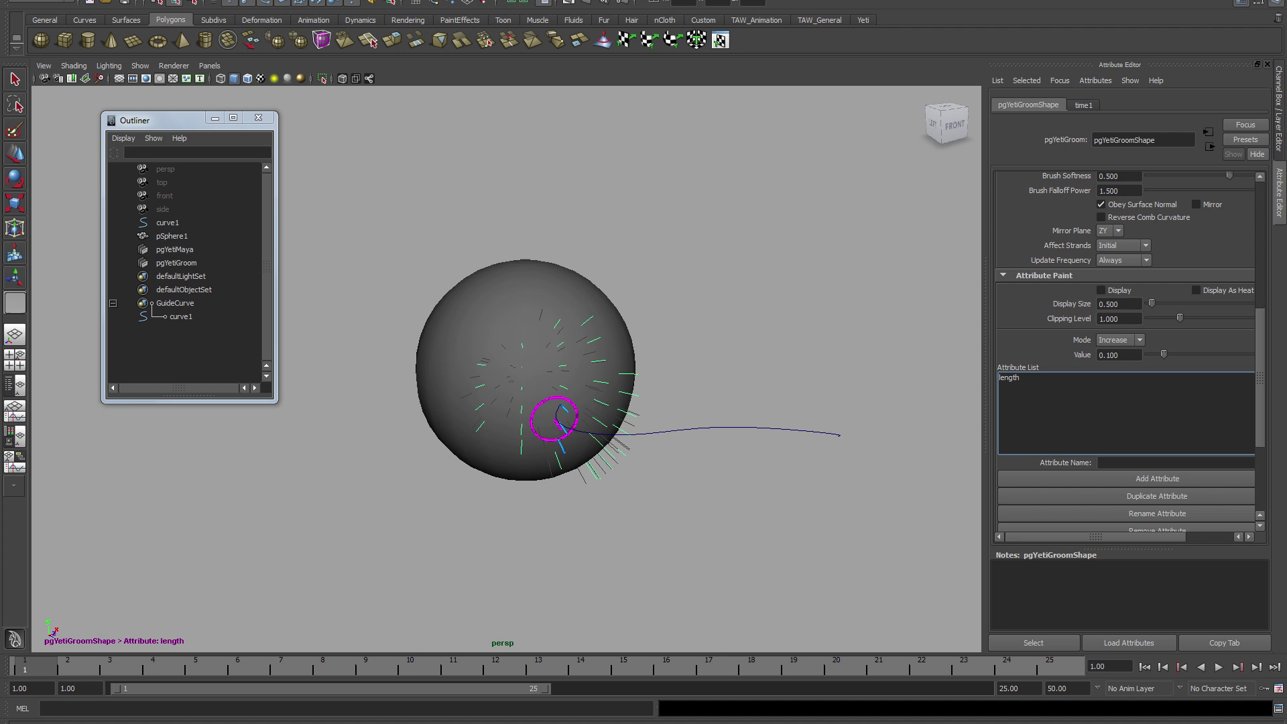
pyautogui.moveTo(562, 427)
pyautogui.mouseDown()
pyautogui.moveTo(583, 440)
pyautogui.moveTo(579, 426)
pyautogui.mouseUp()
pyautogui.moveTo(580, 428); pyautogui.dragTo(607, 427, button='middle')
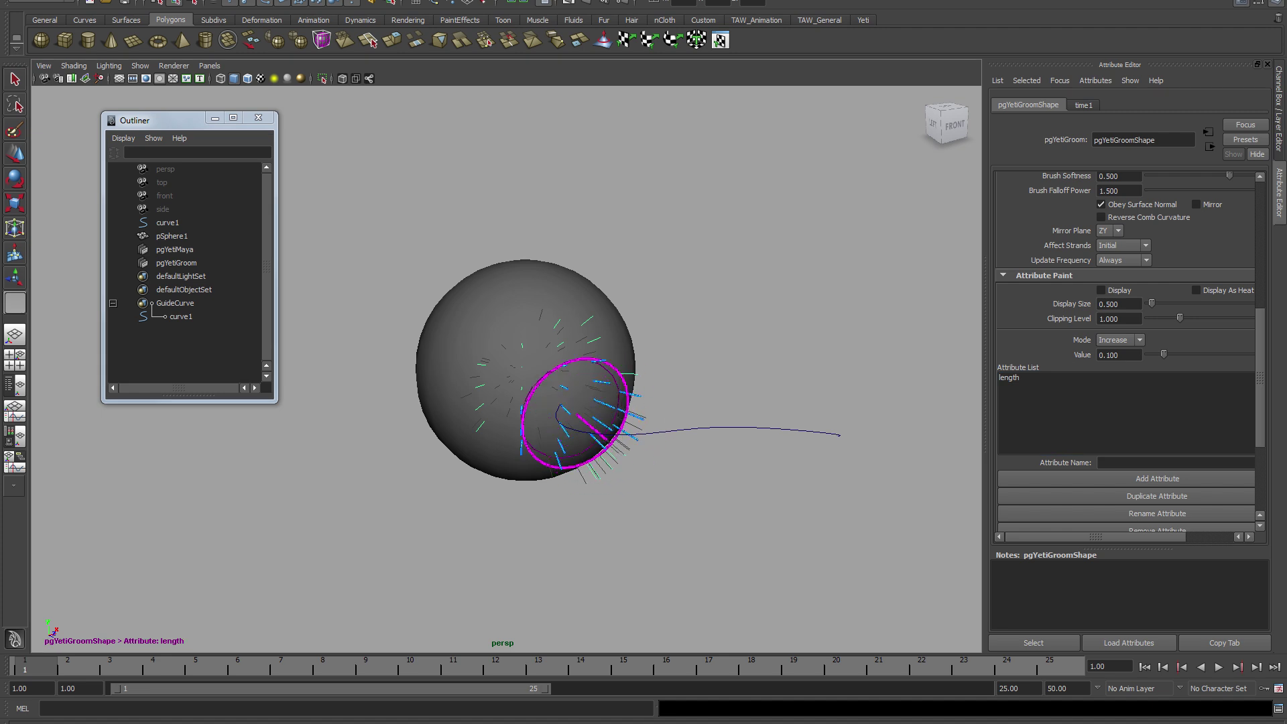
pyautogui.moveTo(585, 423)
pyautogui.mouseDown()
pyautogui.moveTo(583, 405)
pyautogui.moveTo(606, 390)
pyautogui.moveTo(564, 422)
pyautogui.moveTo(572, 378)
pyautogui.moveTo(541, 380)
pyautogui.moveTo(614, 456)
pyautogui.moveTo(677, 473)
pyautogui.moveTo(594, 466)
pyautogui.mouseUp()
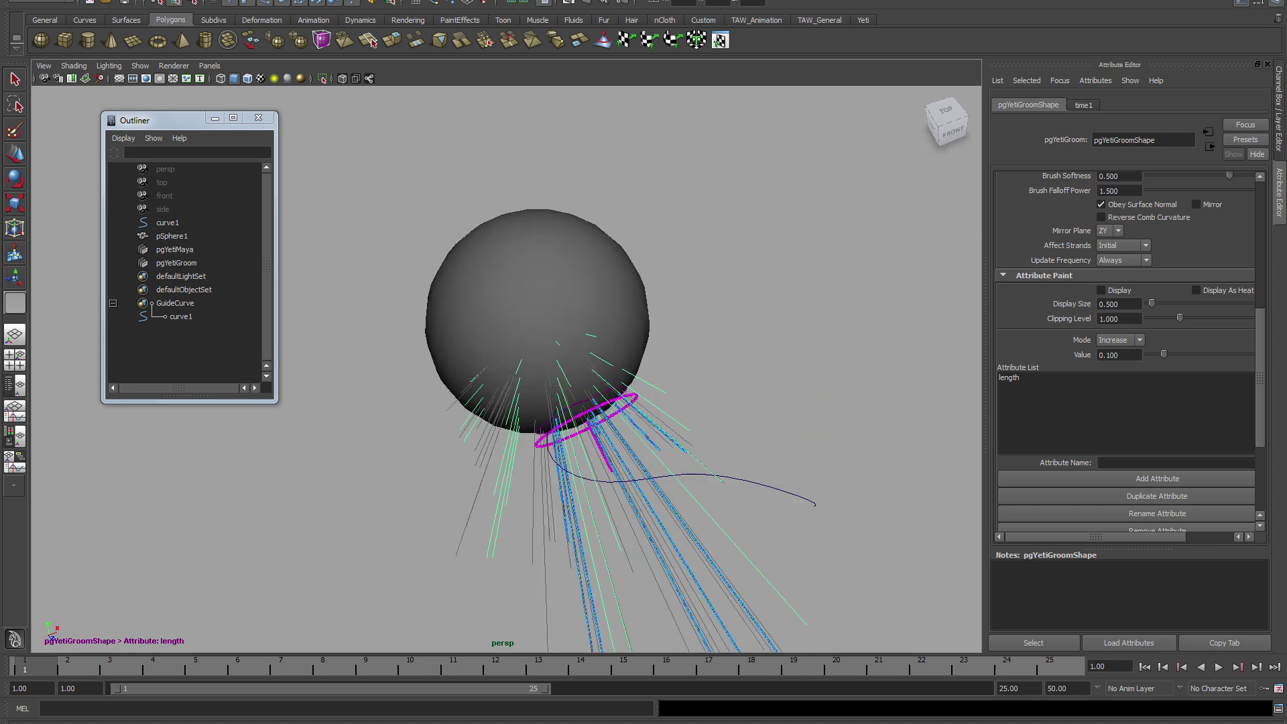
# - Add the GuideCurve set to the Input Guide Sets of the pgYetiMaya node
pyautogui.moveTo(587, 421)
pyautogui.keyDown('alt'); pyautogui.mouseDown()
pyautogui.moveTo(603, 382)
pyautogui.moveTo(661, 469)
pyautogui.mouseUp(); pyautogui.keyUp('alt')
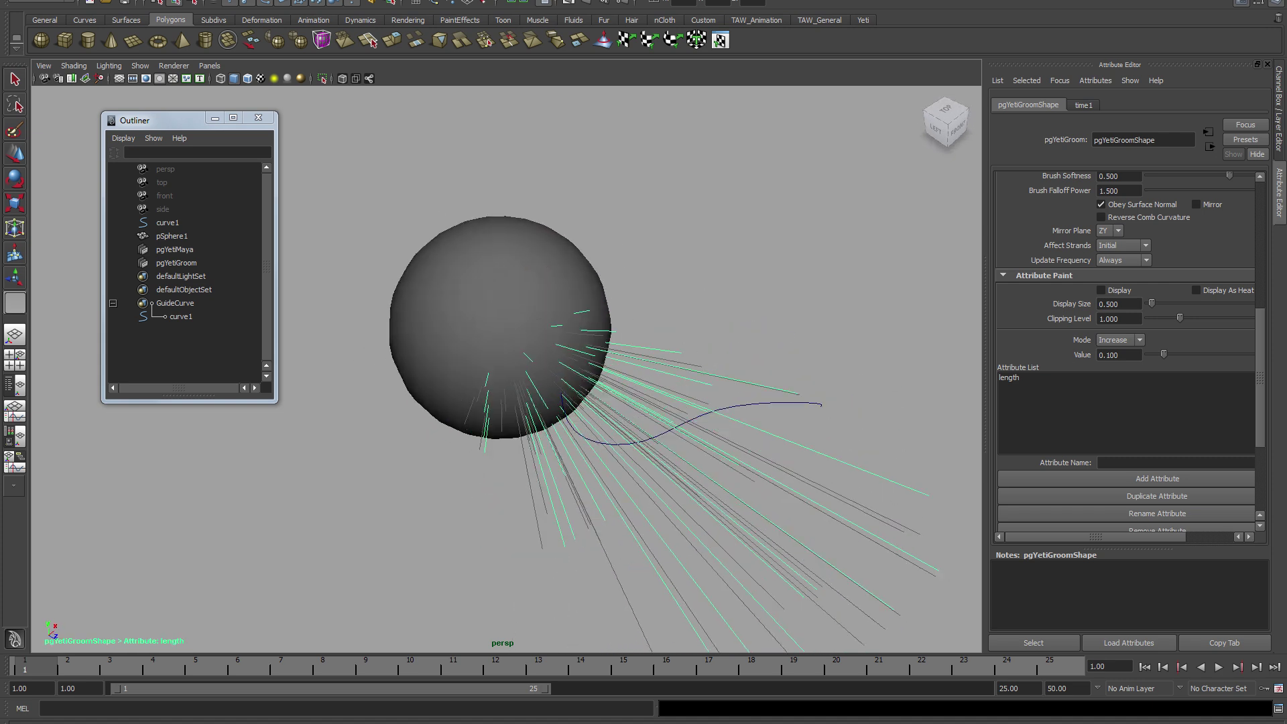
pyautogui.keyDown('alt'); pyautogui.moveTo(660, 470); pyautogui.dragTo(627, 462, button='right'); pyautogui.keyUp('alt')
pyautogui.keyDown('alt'); pyautogui.moveTo(627, 463); pyautogui.dragTo(515, 371, button='middle'); pyautogui.keyUp('alt')
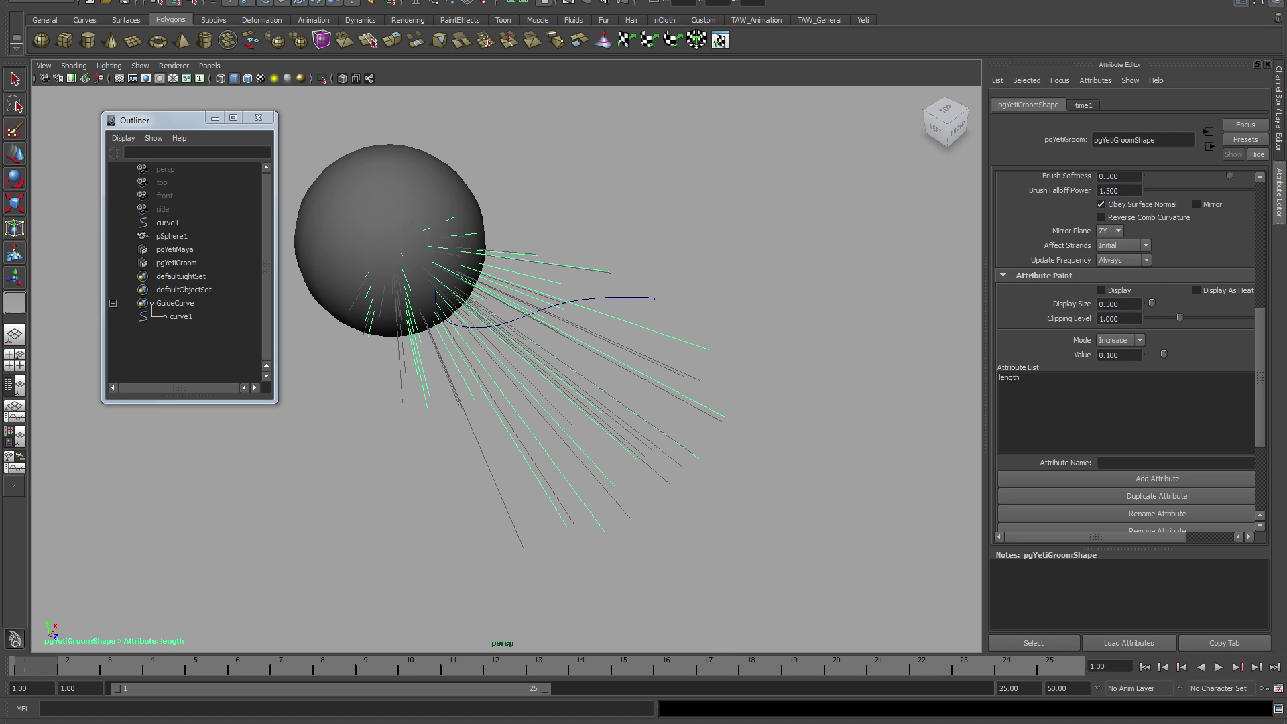
pyautogui.click(174, 249)
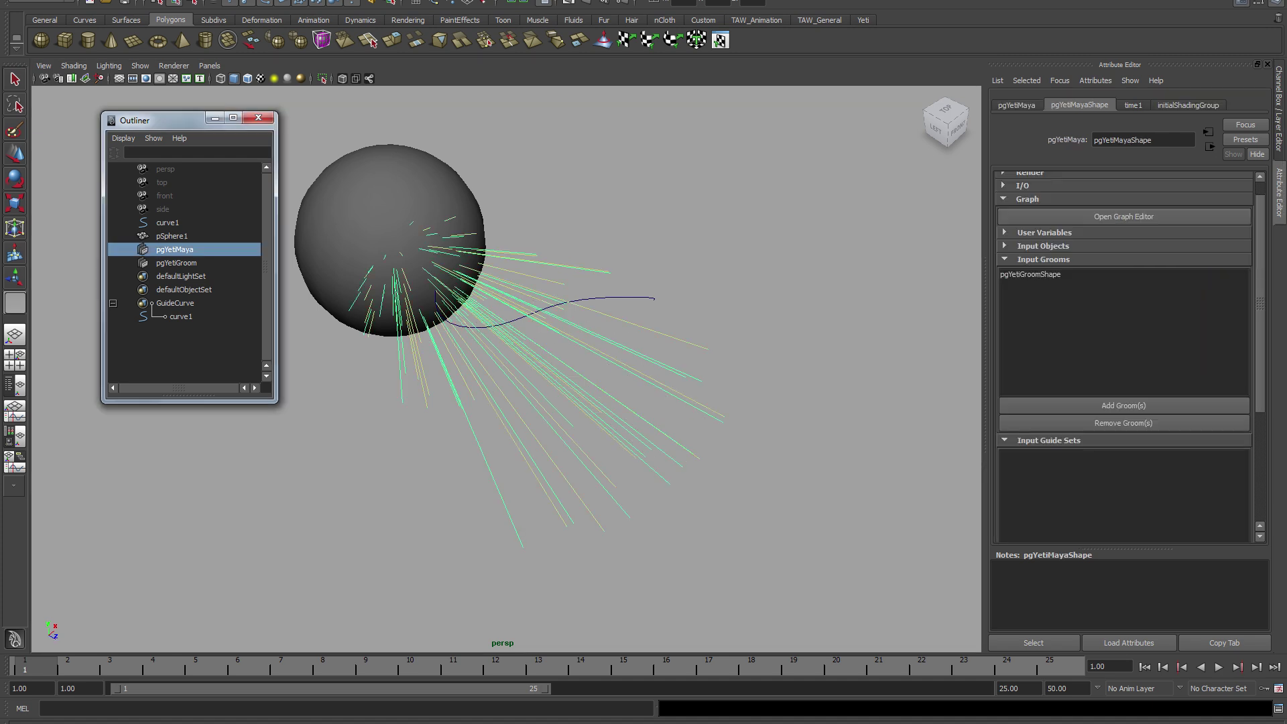
pyautogui.click(1043, 260)
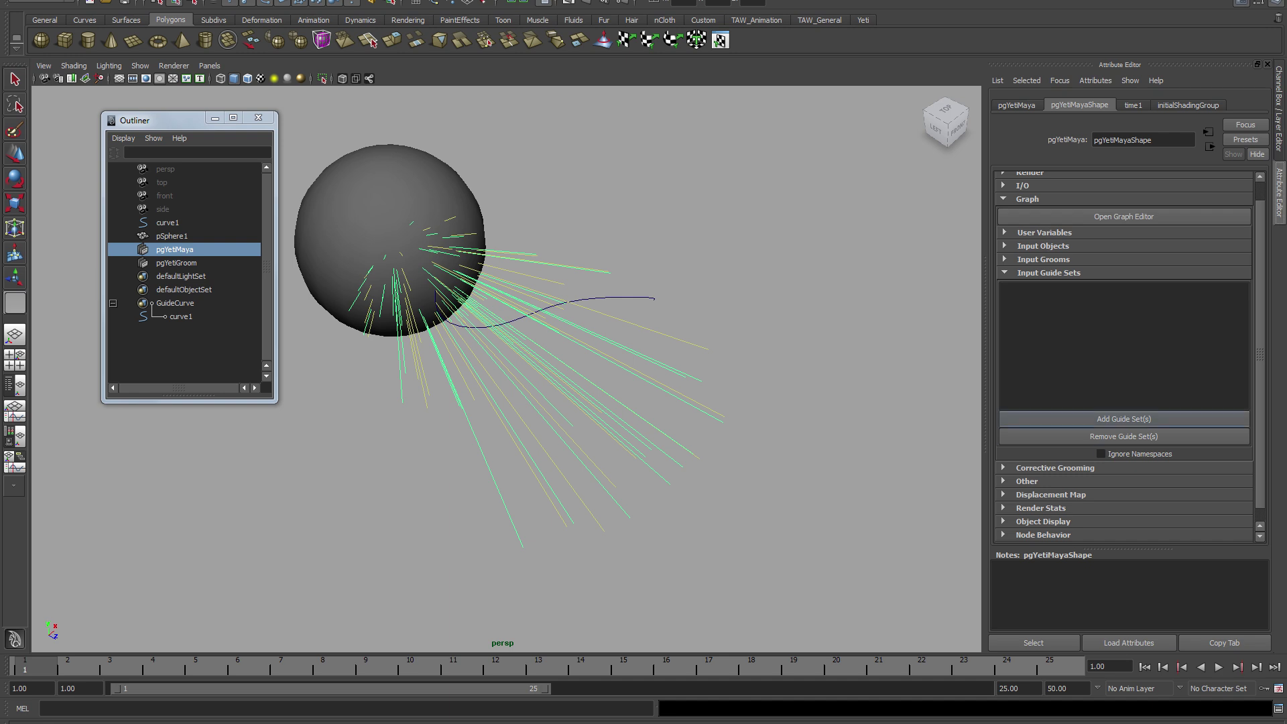
pyautogui.click(1123, 418)
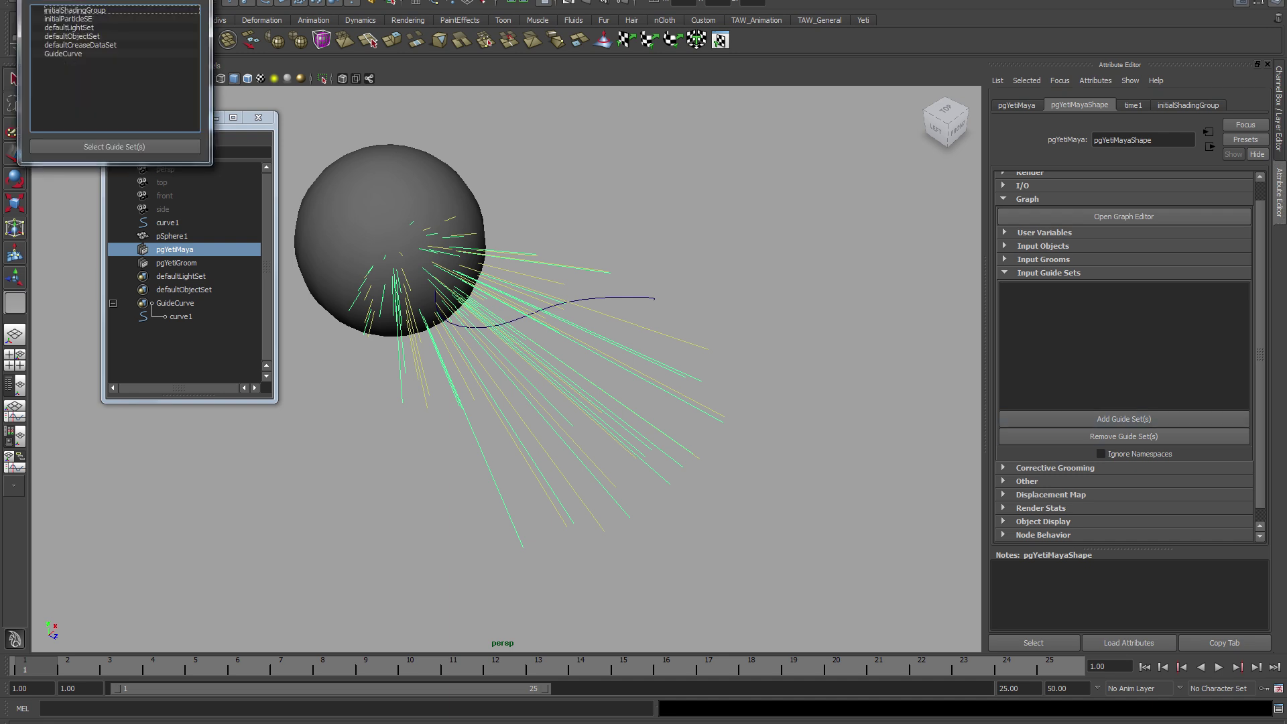
pyautogui.click(718, 297)
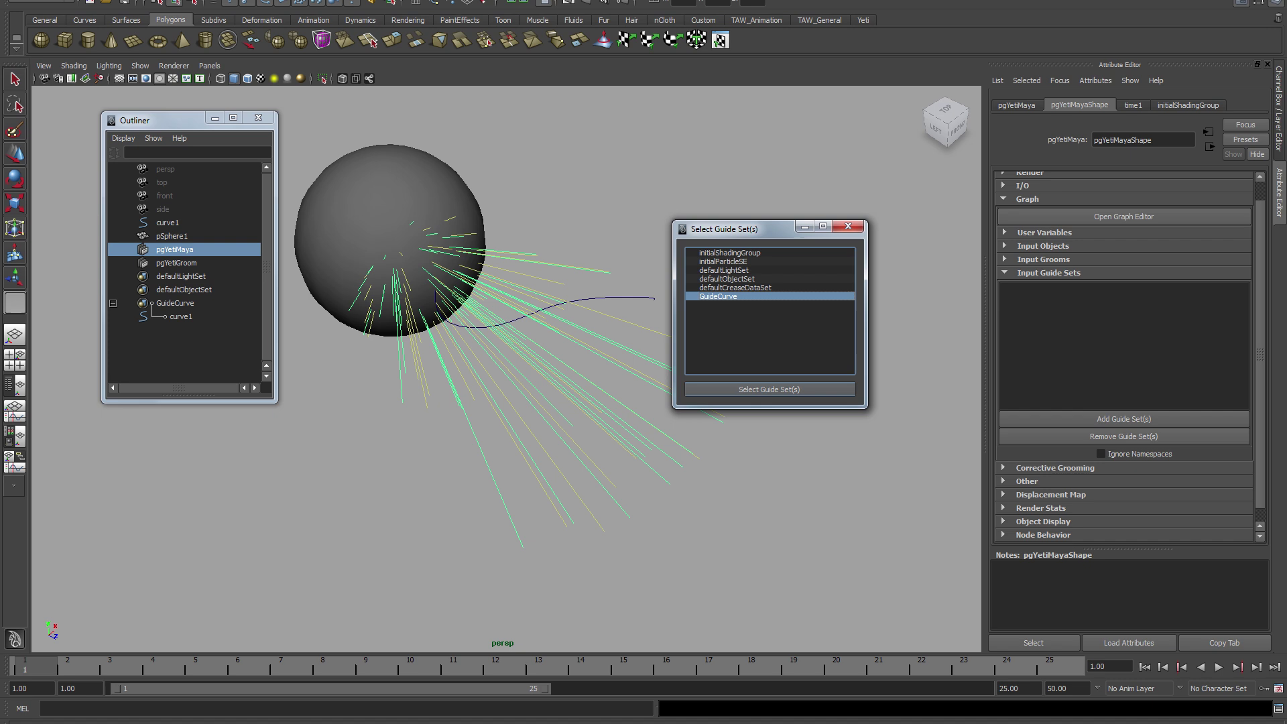
pyautogui.click(770, 389)
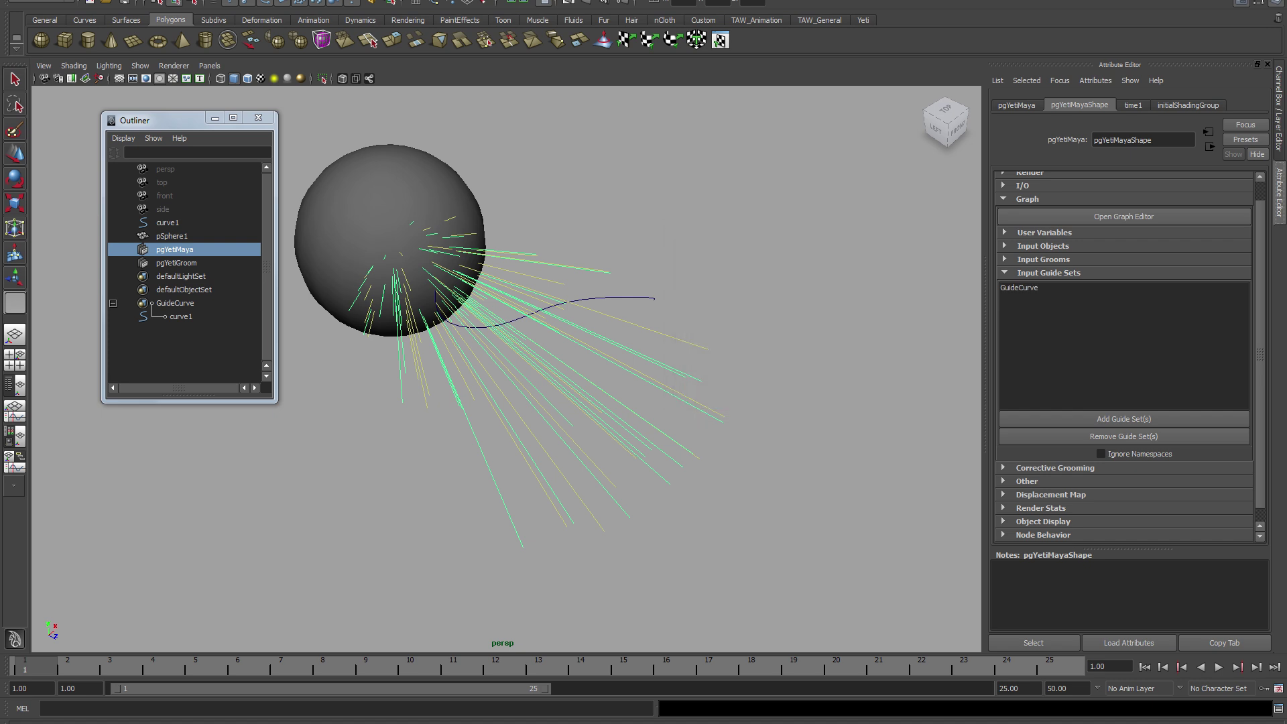
# - Add a third import node of type Guides to the graph and connect it to the guide node's second input
pyautogui.click(1123, 216)
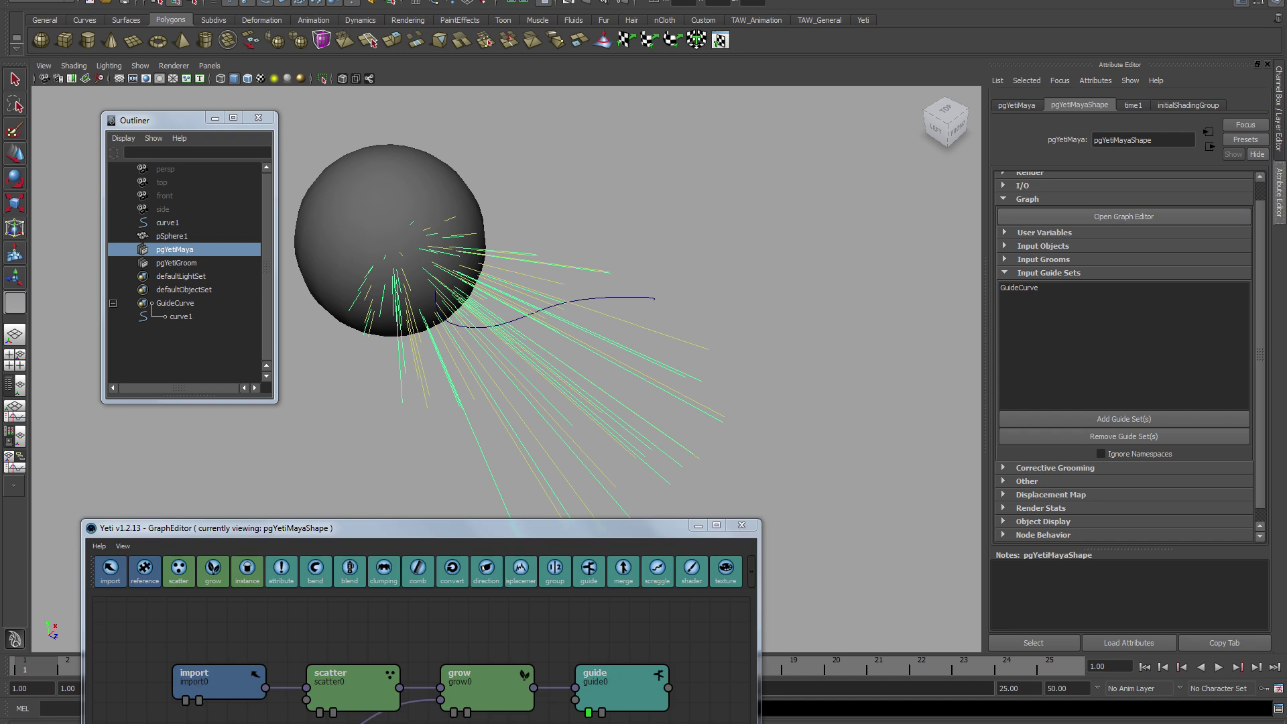
pyautogui.moveTo(429, 528); pyautogui.dragTo(917, 209)
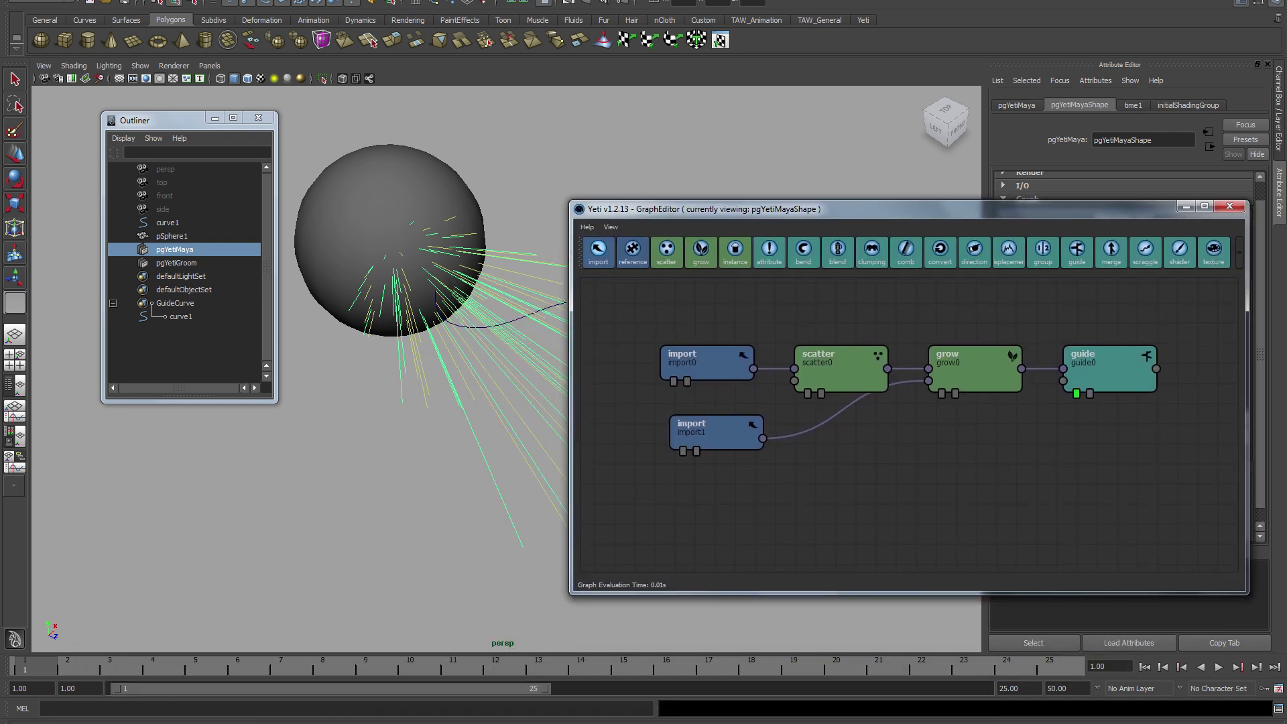
pyautogui.click(598, 252)
pyautogui.click(721, 483)
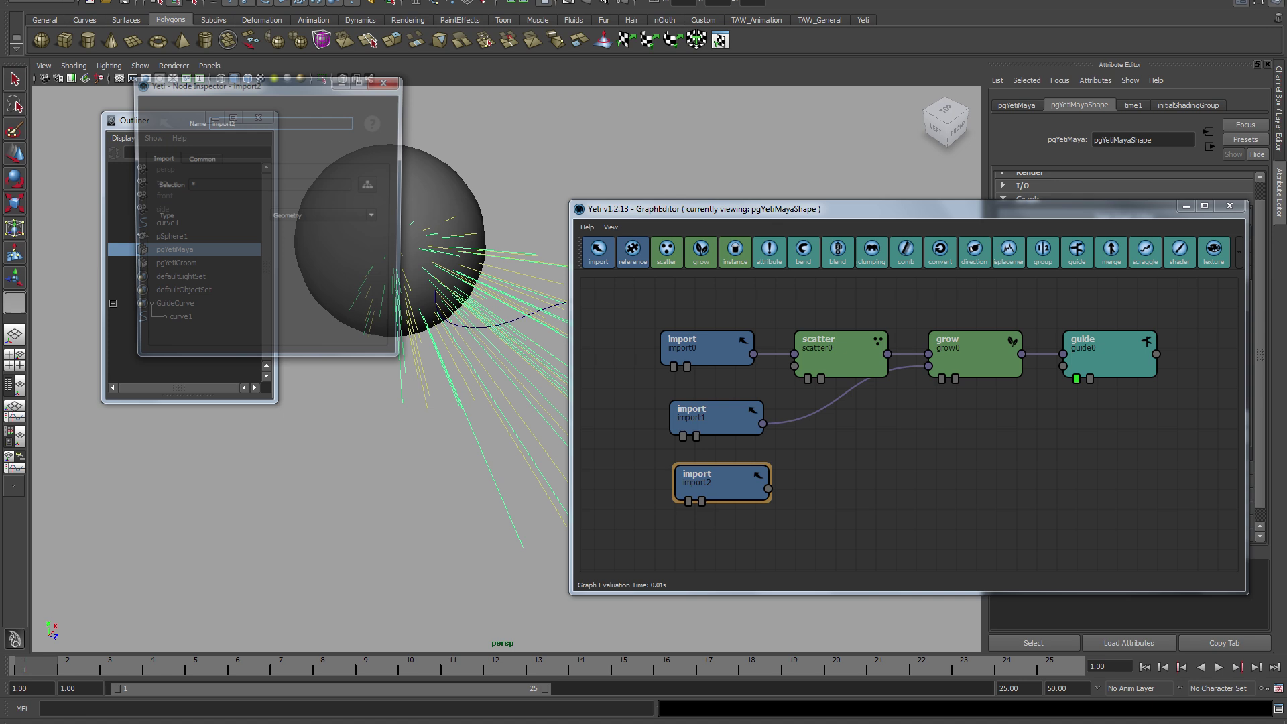
pyautogui.click(326, 217)
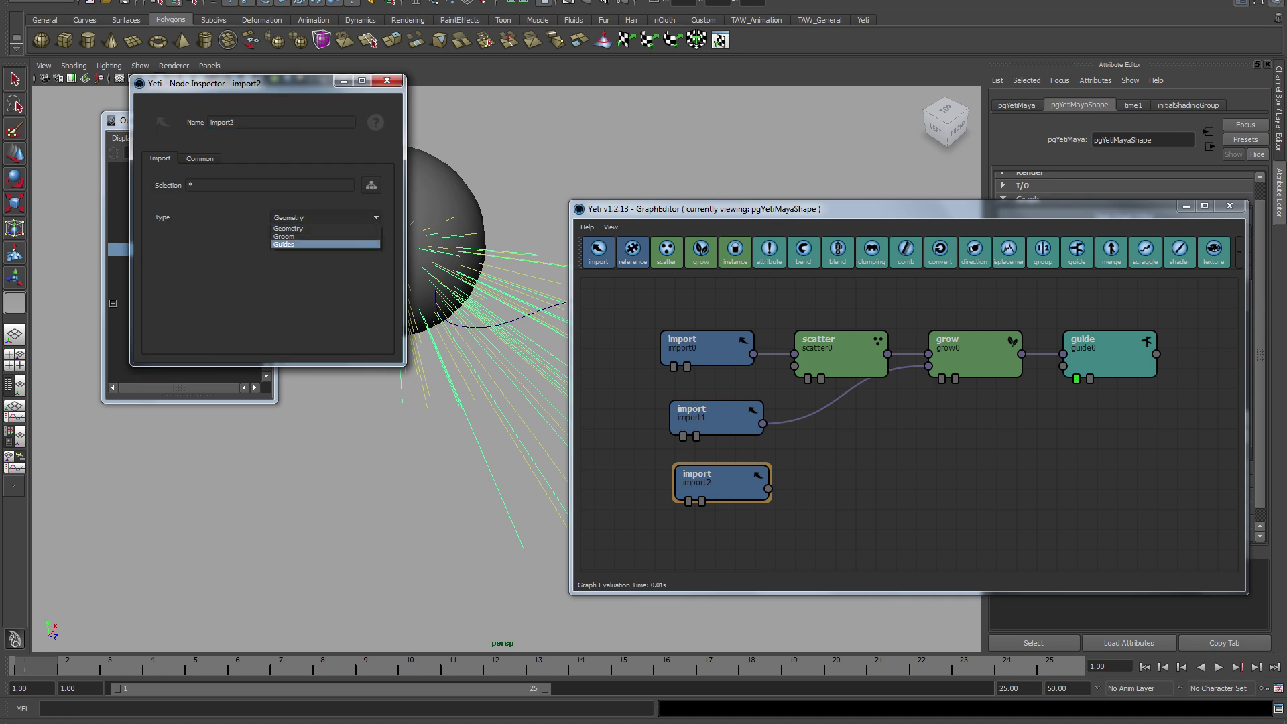
pyautogui.click(283, 244)
pyautogui.click(387, 81)
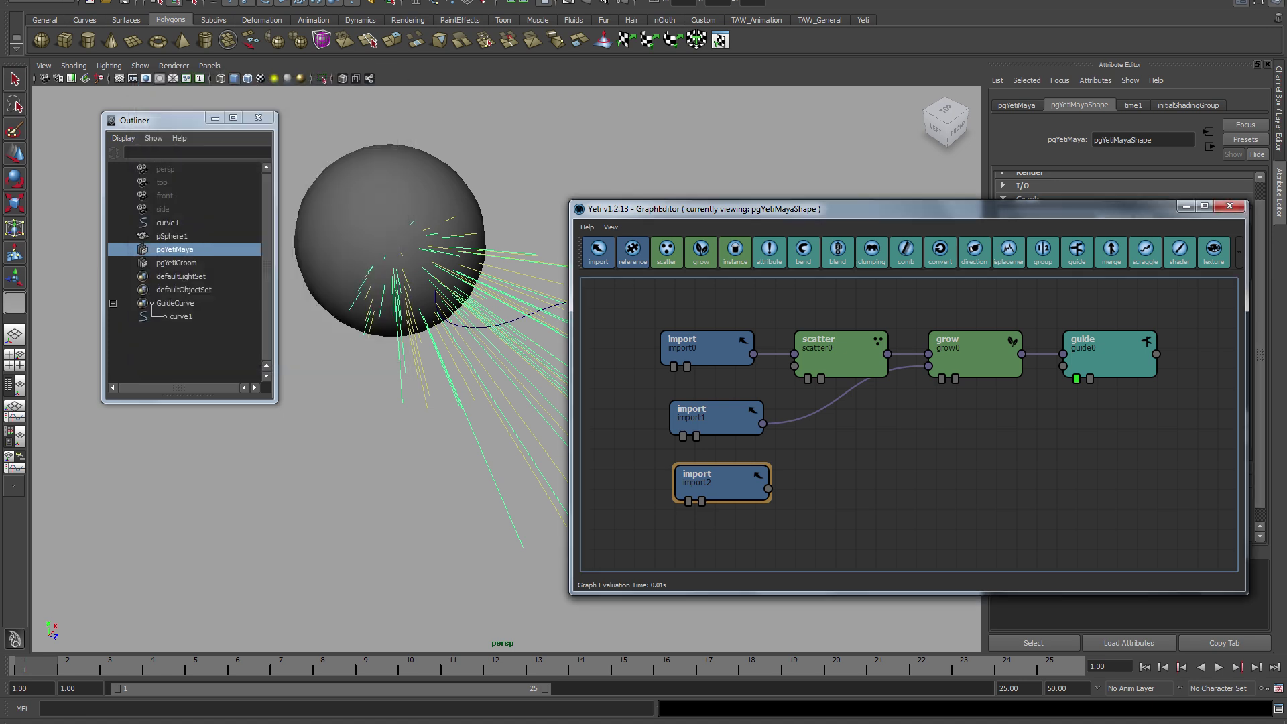
pyautogui.moveTo(768, 489); pyautogui.dragTo(1063, 367)
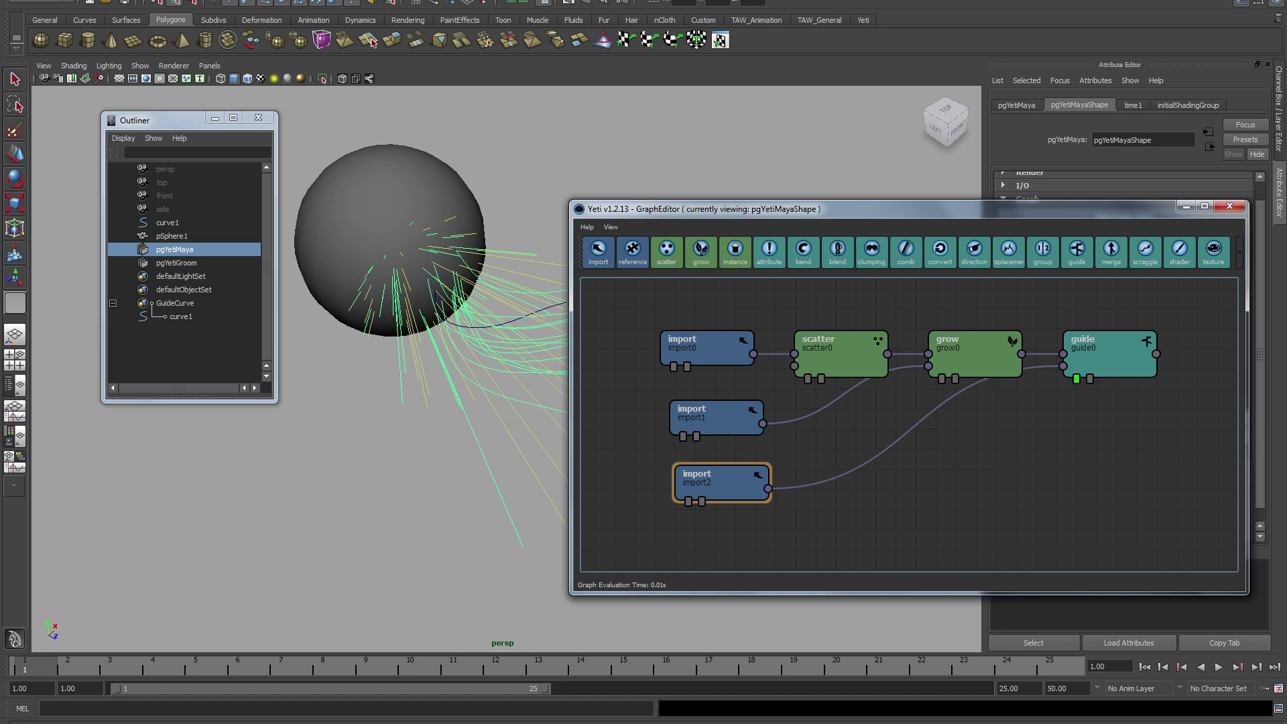
# - Rotate curve1 slightly about its root to swing its free end outward from the fibres
pyautogui.moveTo(932, 209); pyautogui.dragTo(1153, 723)
pyautogui.keyDown('alt'); pyautogui.moveTo(757, 376); pyautogui.dragTo(661, 470); pyautogui.keyUp('alt')
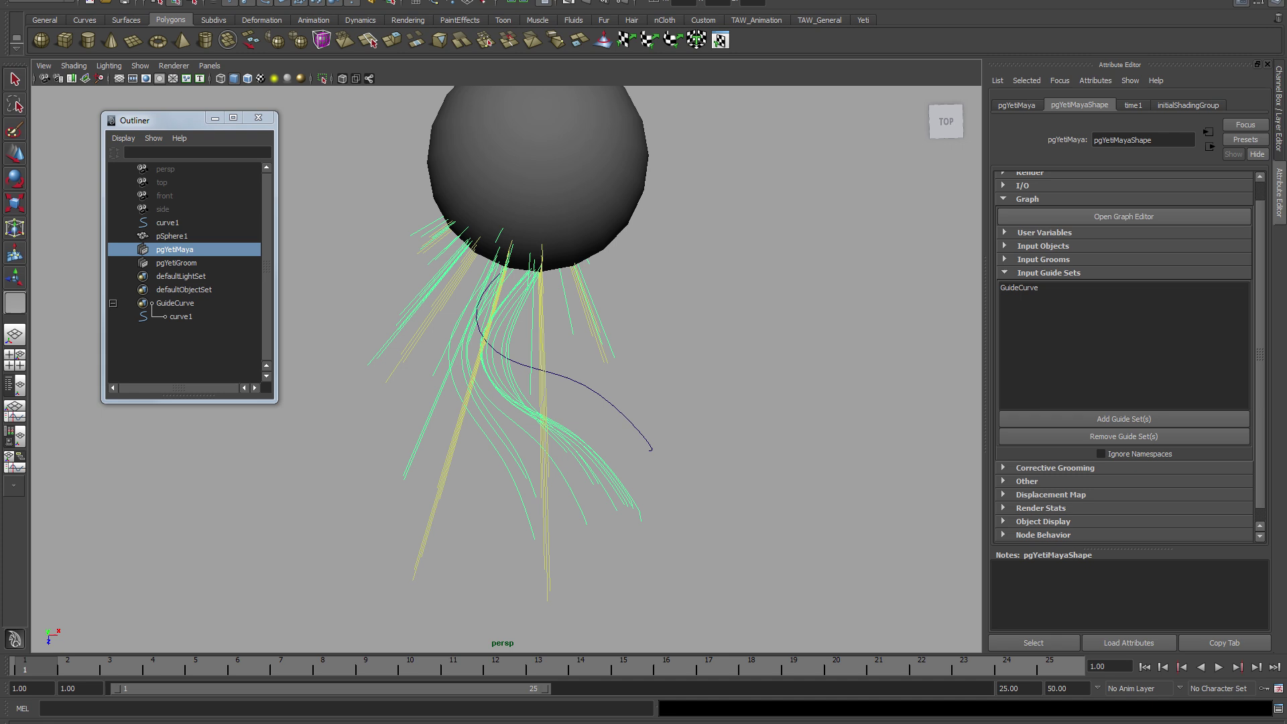
pyautogui.click(168, 223)
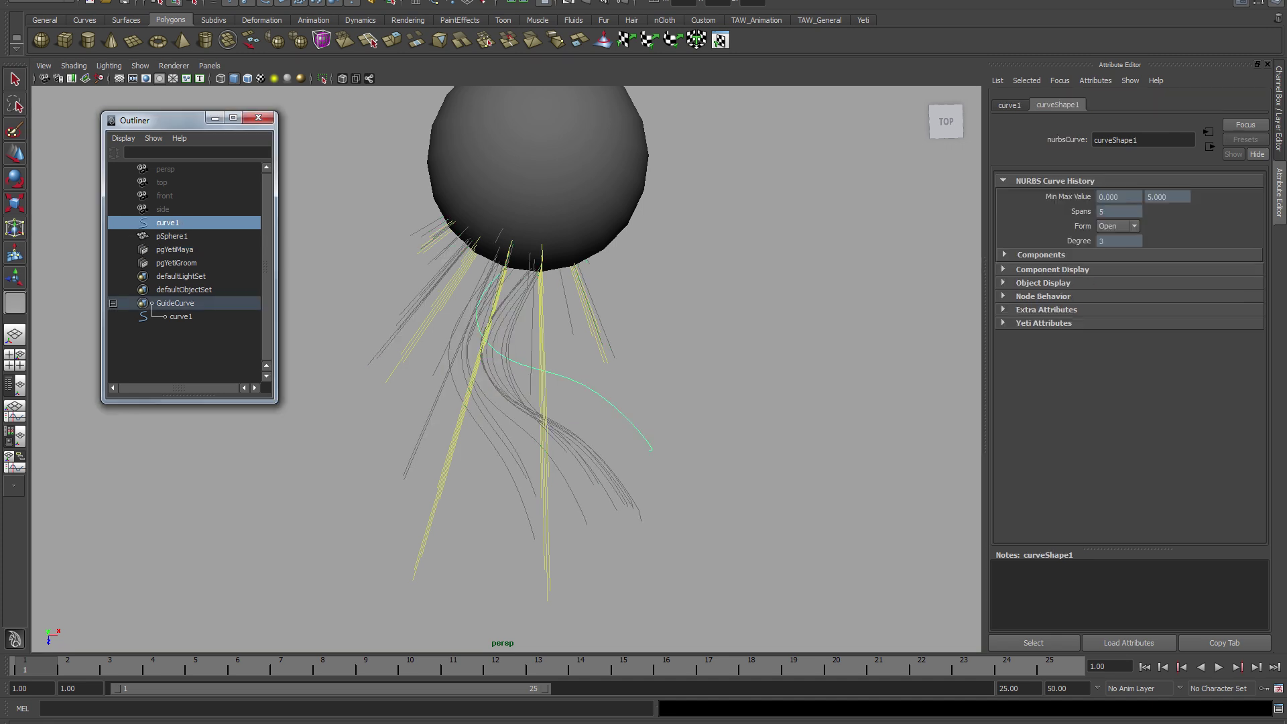
pyautogui.press('e')
pyautogui.moveTo(527, 324)
pyautogui.mouseDown()
pyautogui.moveTo(507, 328)
pyautogui.moveTo(555, 305)
pyautogui.moveTo(541, 317)
pyautogui.mouseUp()
# - Reshape curve1 by moving the control vertex near its middle closer to the sphere
pyautogui.rightClick(660, 381)
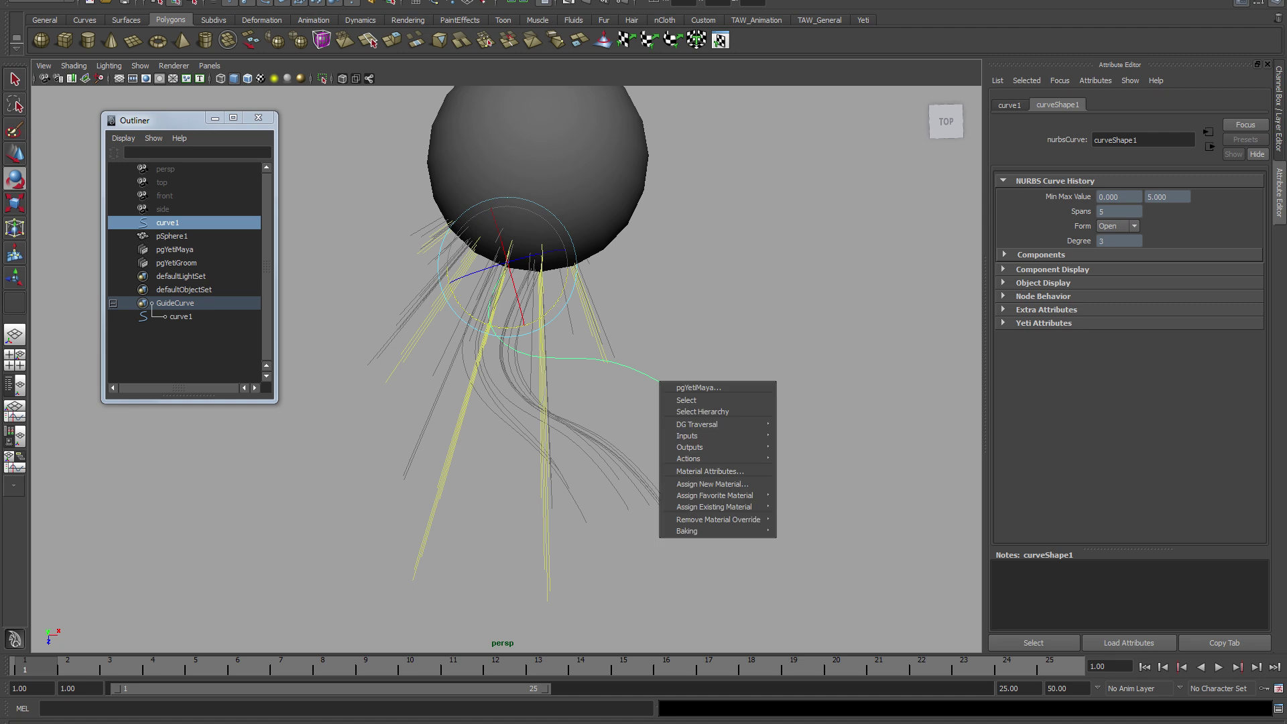
pyautogui.rightClick(685, 394)
pyautogui.click(617, 394)
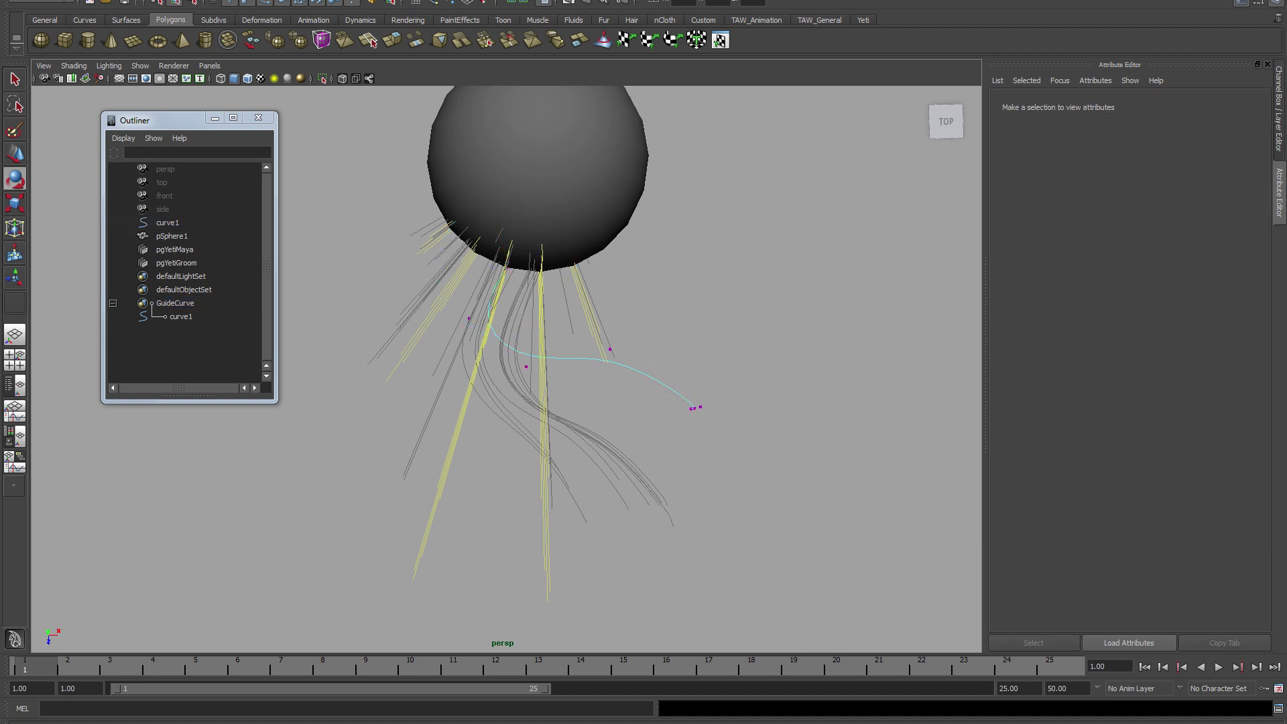
pyautogui.click(610, 349)
pyautogui.press('w')
pyautogui.moveTo(610, 349); pyautogui.dragTo(595, 362)
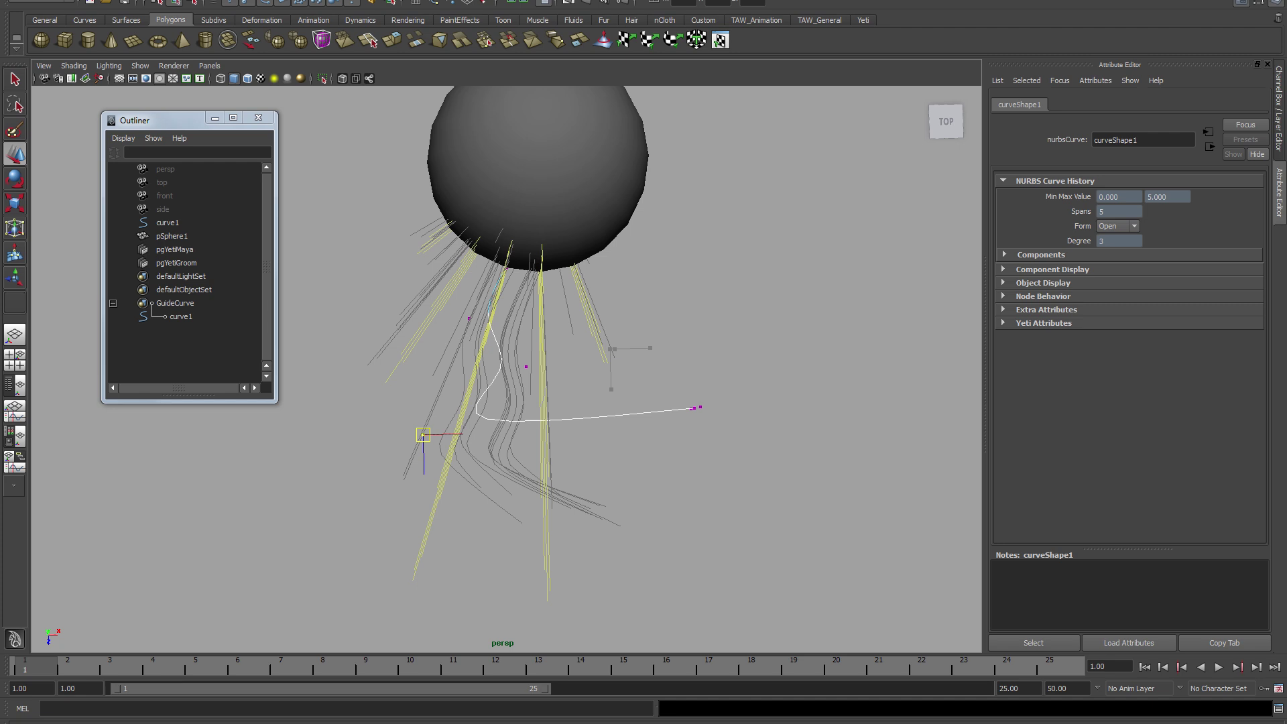
pyautogui.moveTo(423, 435); pyautogui.dragTo(603, 311)
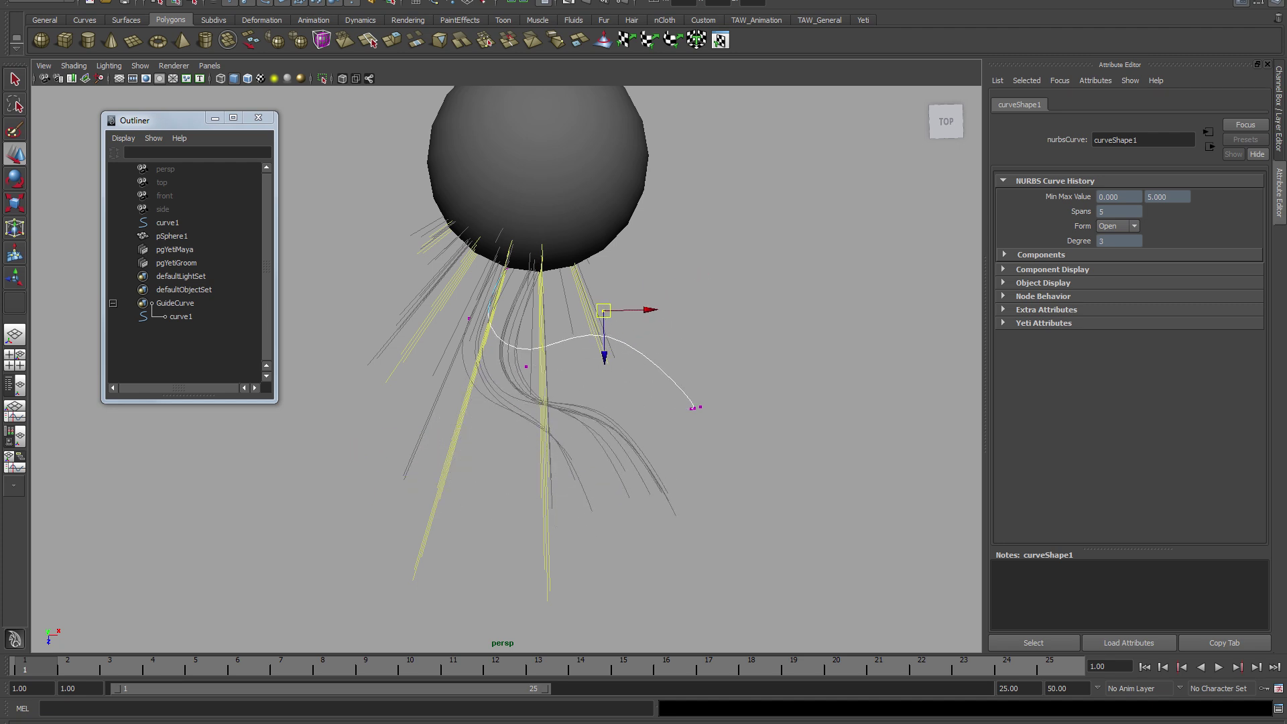
pyautogui.click(711, 315)
# - Duplicate curve1 and rotate and shift the copy so it curls back up beside the sphere
pyautogui.scroll(-2, 643, 362)
pyautogui.keyDown('alt'); pyautogui.moveTo(644, 362); pyautogui.dragTo(631, 349); pyautogui.keyUp('alt')
pyautogui.click(175, 303)
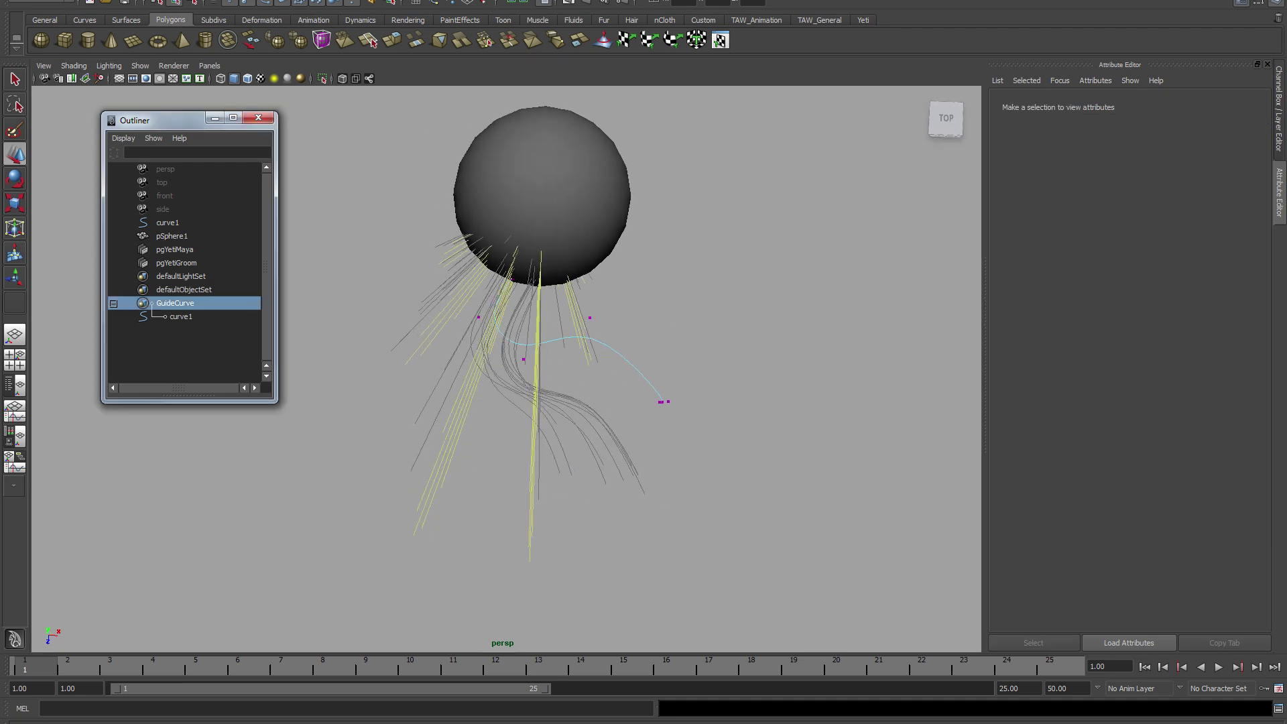
pyautogui.click(181, 317)
pyautogui.hotkey('ctrl', 'd')
pyautogui.press('e')
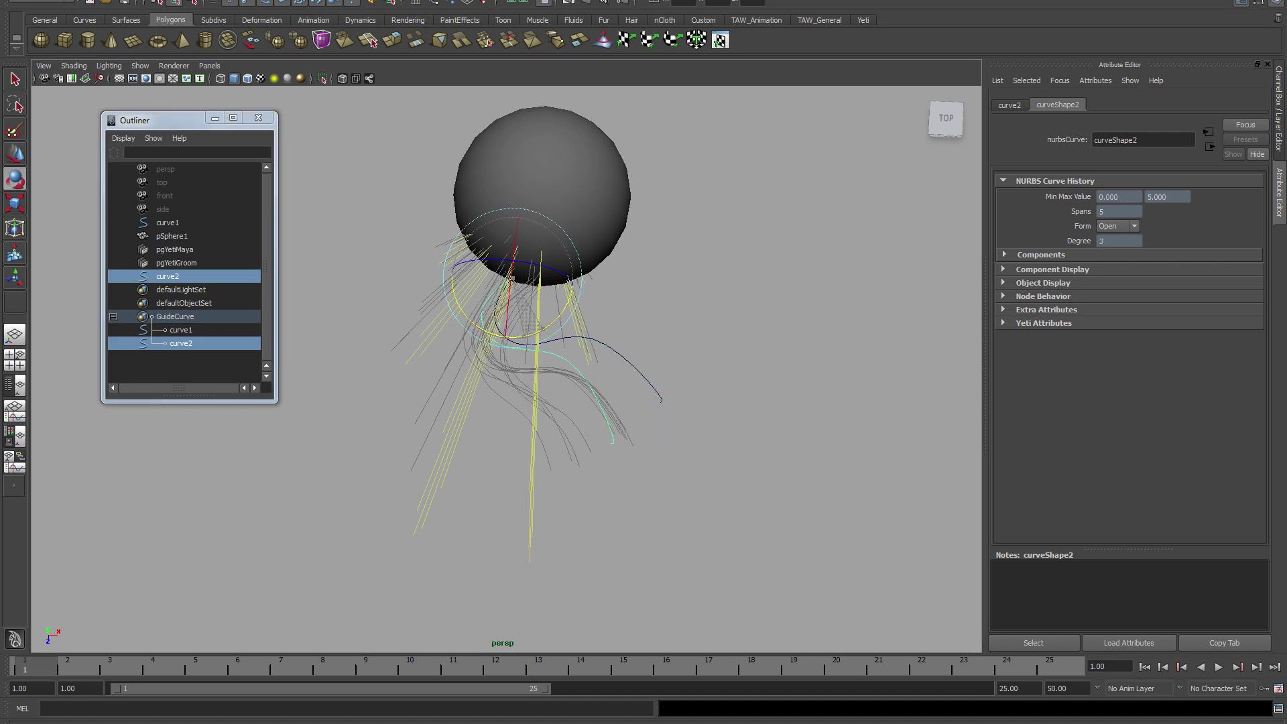
pyautogui.moveTo(526, 337)
pyautogui.mouseDown()
pyautogui.moveTo(511, 338)
pyautogui.moveTo(561, 315)
pyautogui.moveTo(574, 293)
pyautogui.moveTo(531, 271)
pyautogui.moveTo(495, 278)
pyautogui.mouseUp()
pyautogui.press('w')
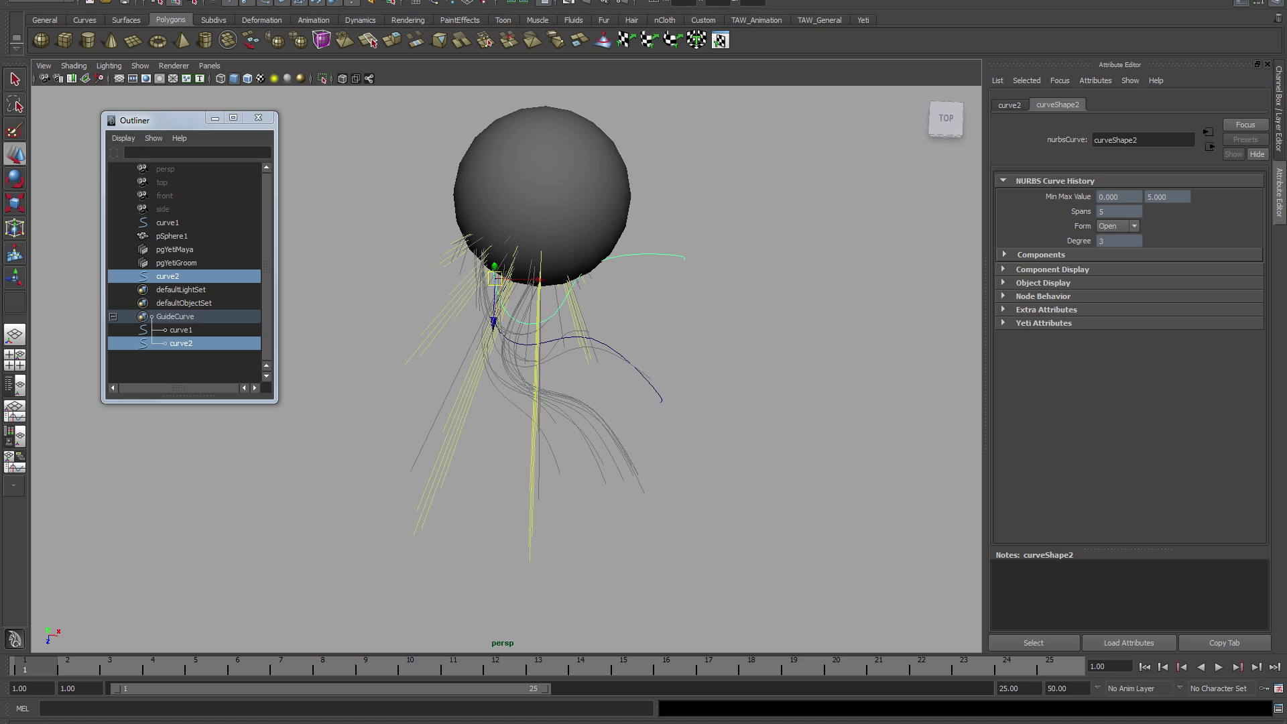
# - Set the Tip Attraction in the Yeti attributes of curve2 to 1.000
pyautogui.click(1042, 323)
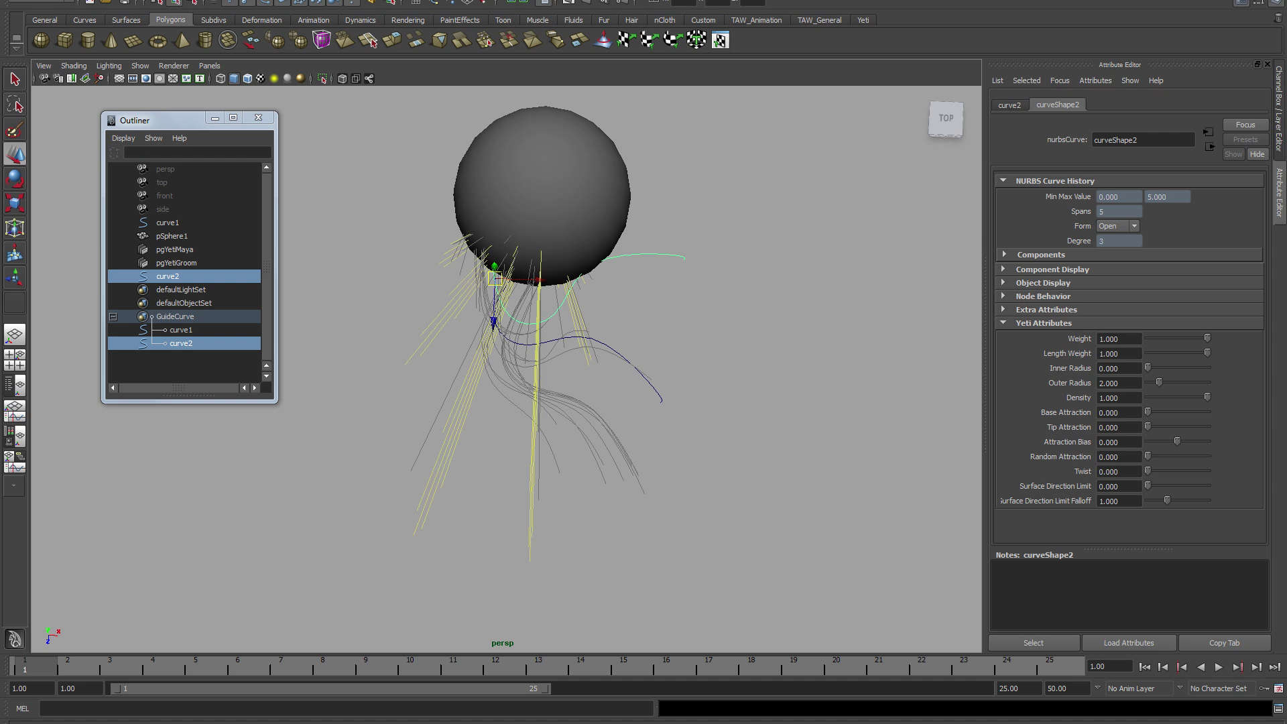
pyautogui.moveTo(1150, 368)
pyautogui.mouseDown()
pyautogui.moveTo(1186, 367)
pyautogui.moveTo(1148, 367)
pyautogui.mouseUp()
pyautogui.moveTo(1148, 412); pyautogui.dragTo(1208, 426)
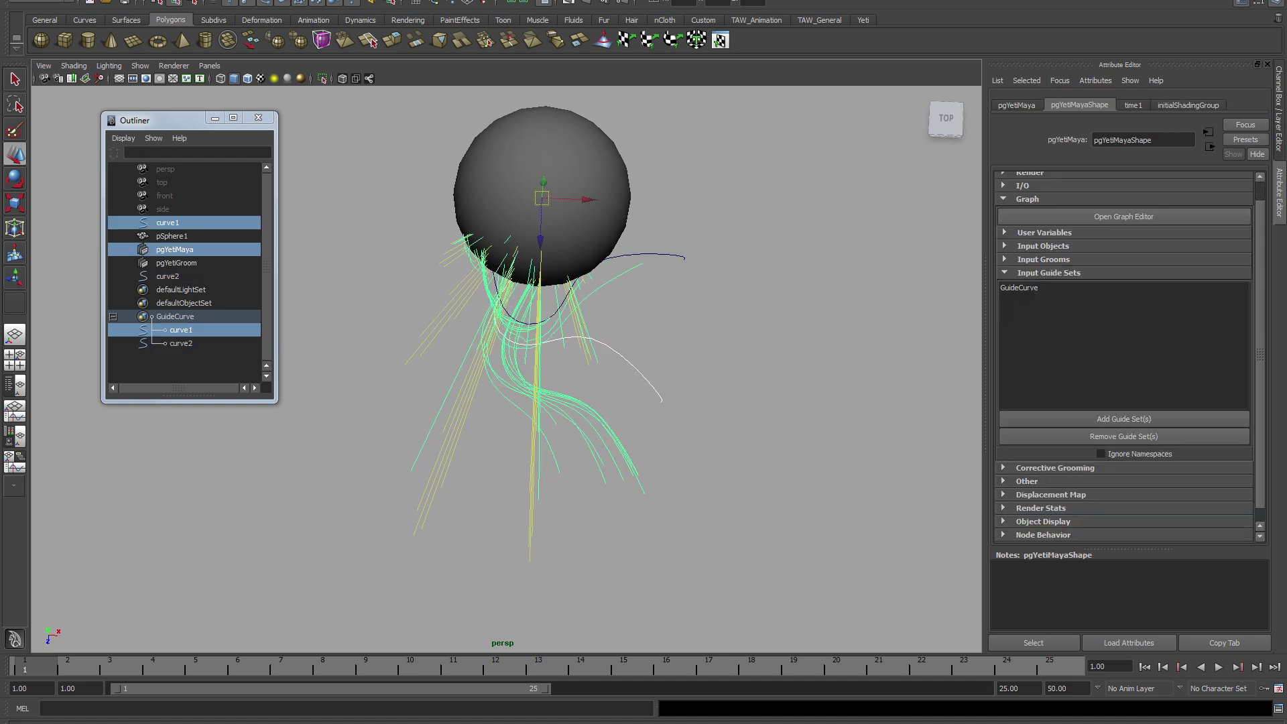
pyautogui.click(167, 276)
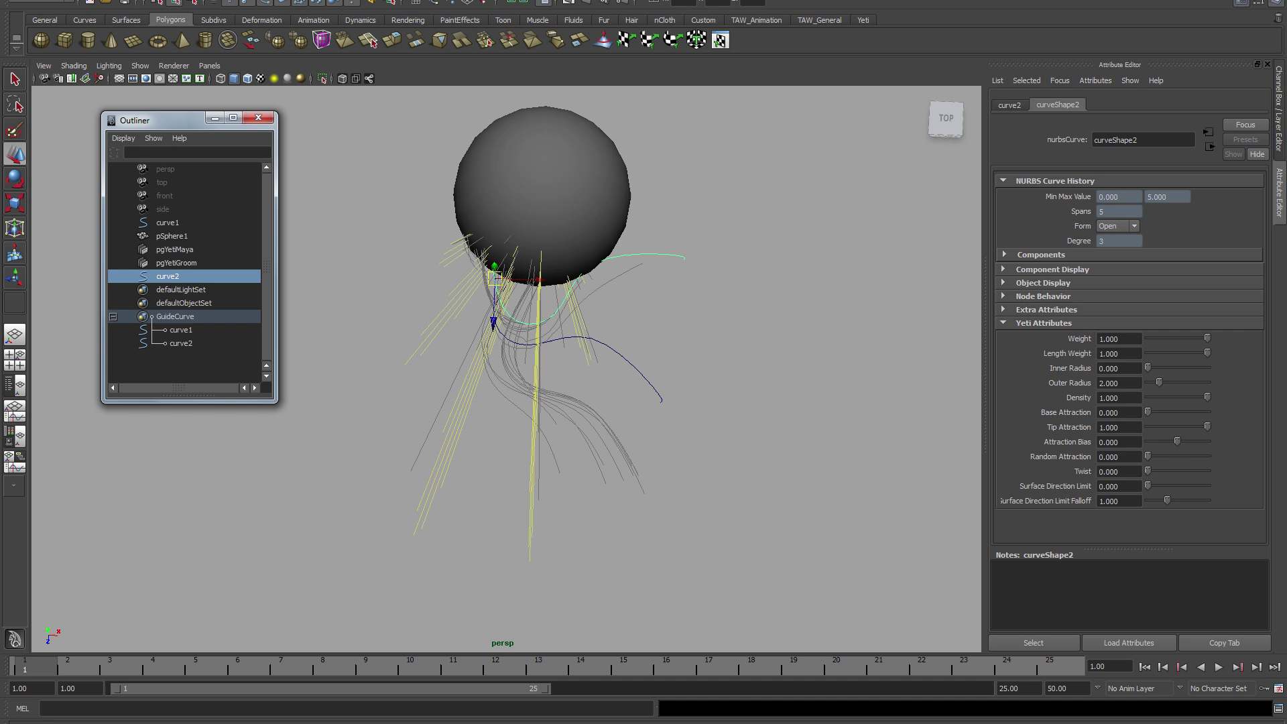
# - Increase the Base Attraction in the Yeti attributes of curve1
pyautogui.click(168, 222)
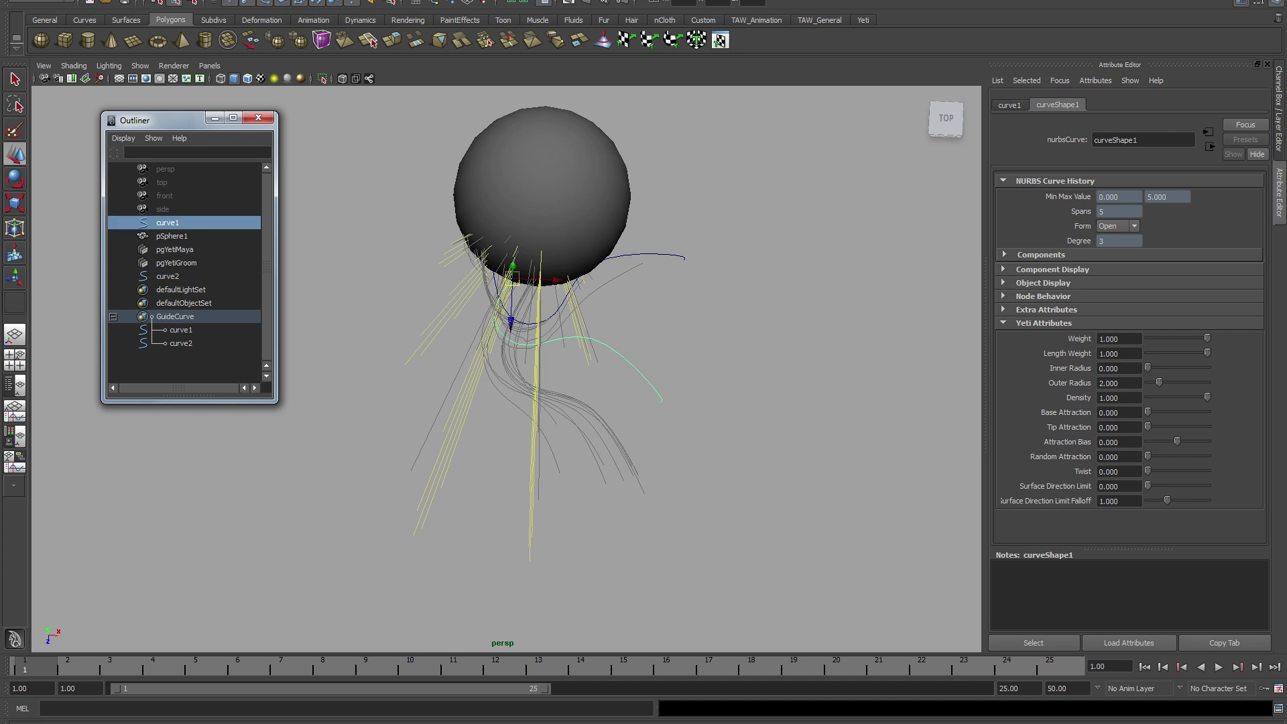
pyautogui.moveTo(1148, 412); pyautogui.dragTo(1193, 442)
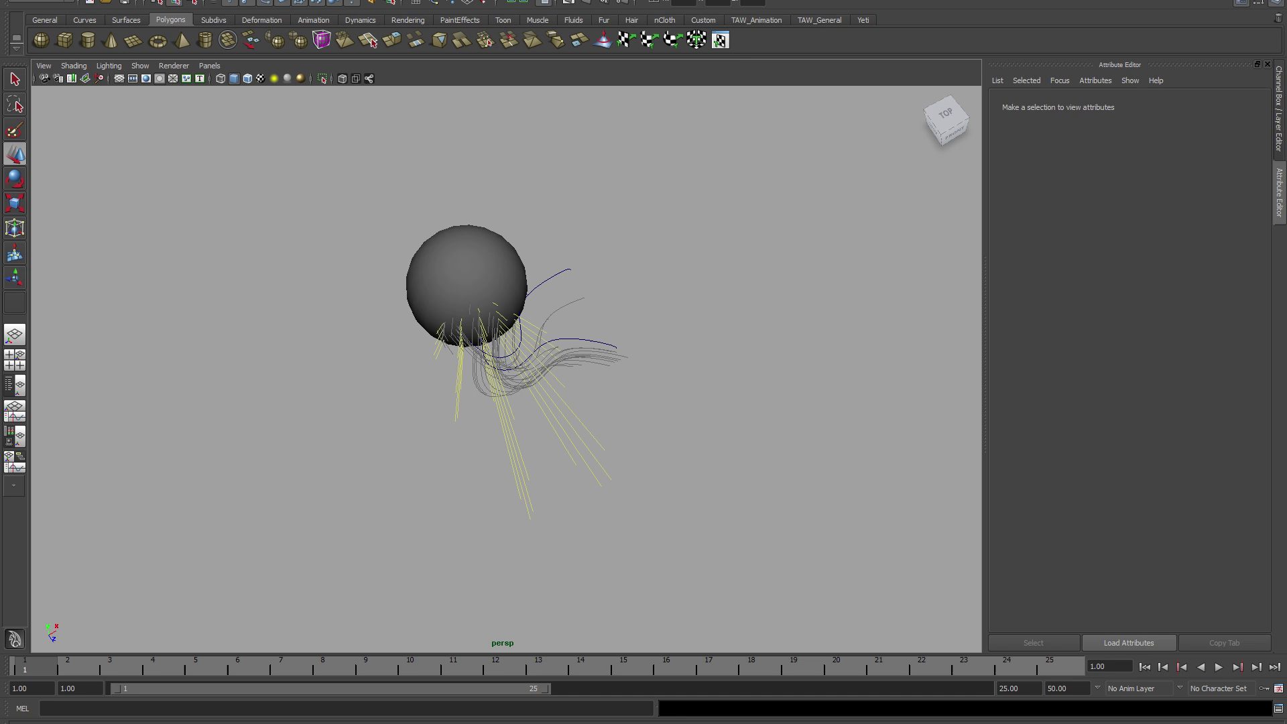
# - Animate the polygon sphere moving away from the guide curves with keys at frames 1 and 25, and play back the motion
pyautogui.click(464, 284)
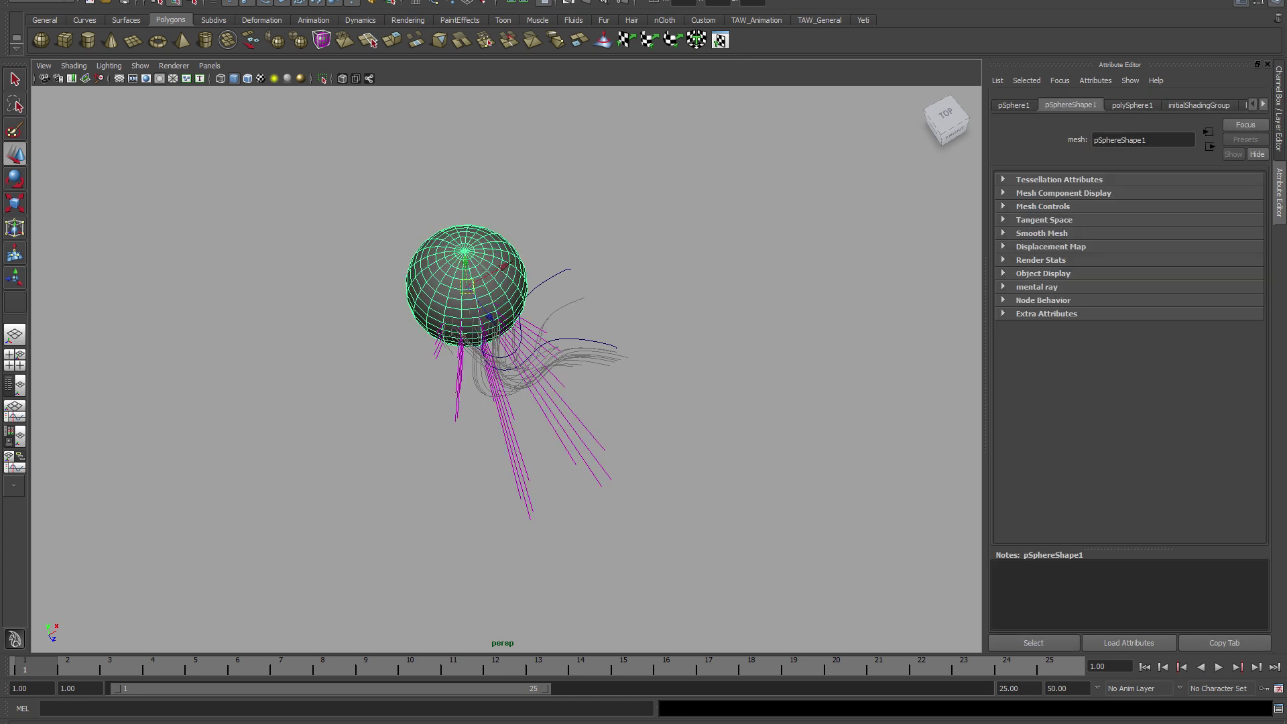
pyautogui.press('s')
pyautogui.click(1058, 666)
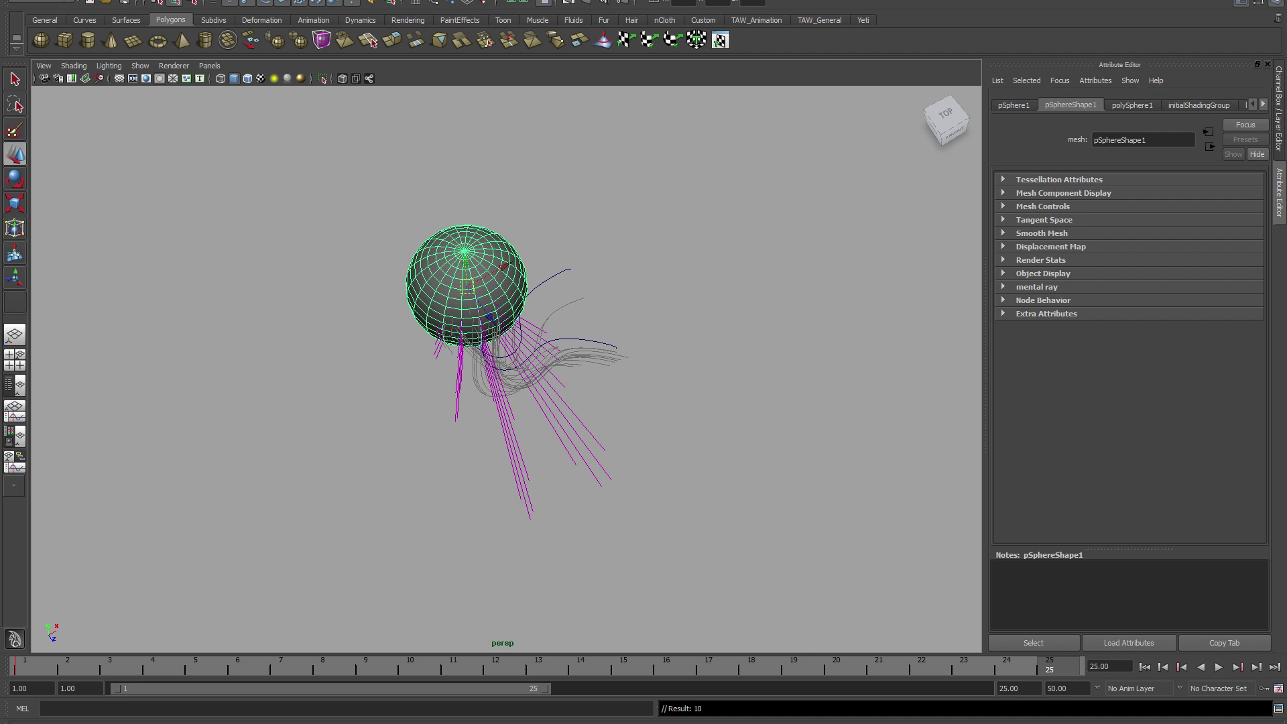
pyautogui.moveTo(503, 267); pyautogui.dragTo(248, 404)
pyautogui.press('s')
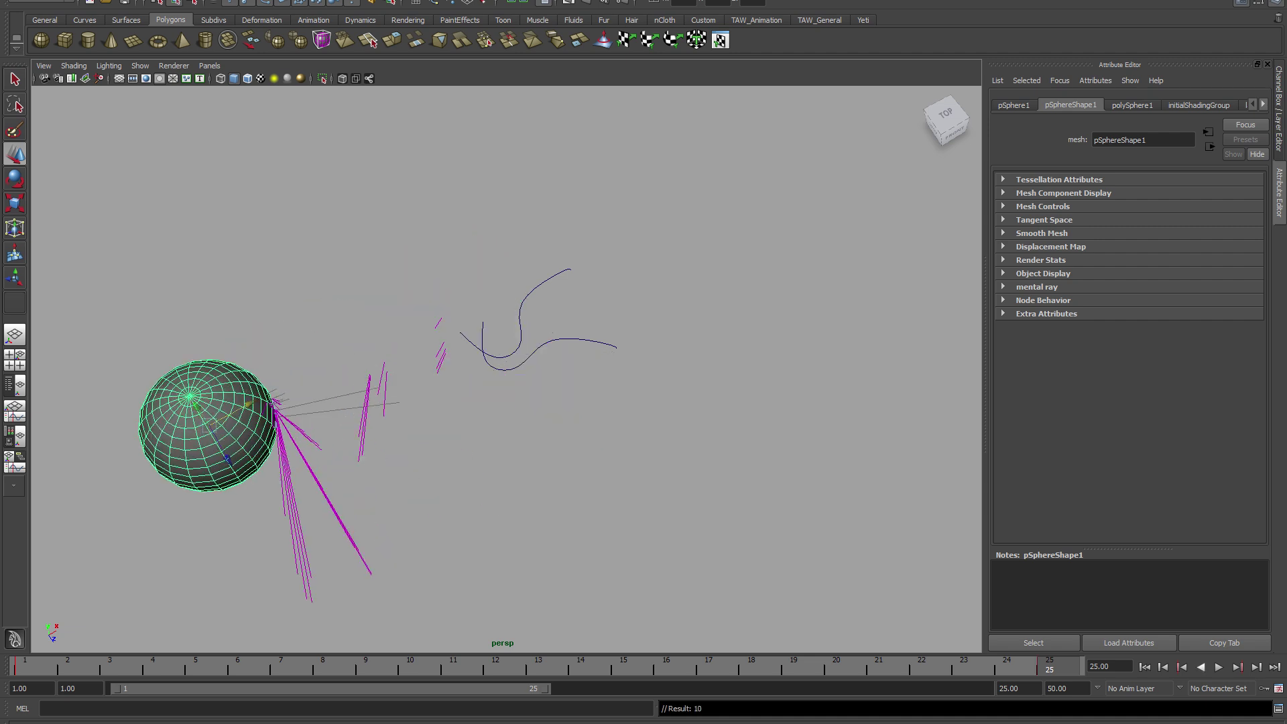
pyautogui.click(1219, 667)
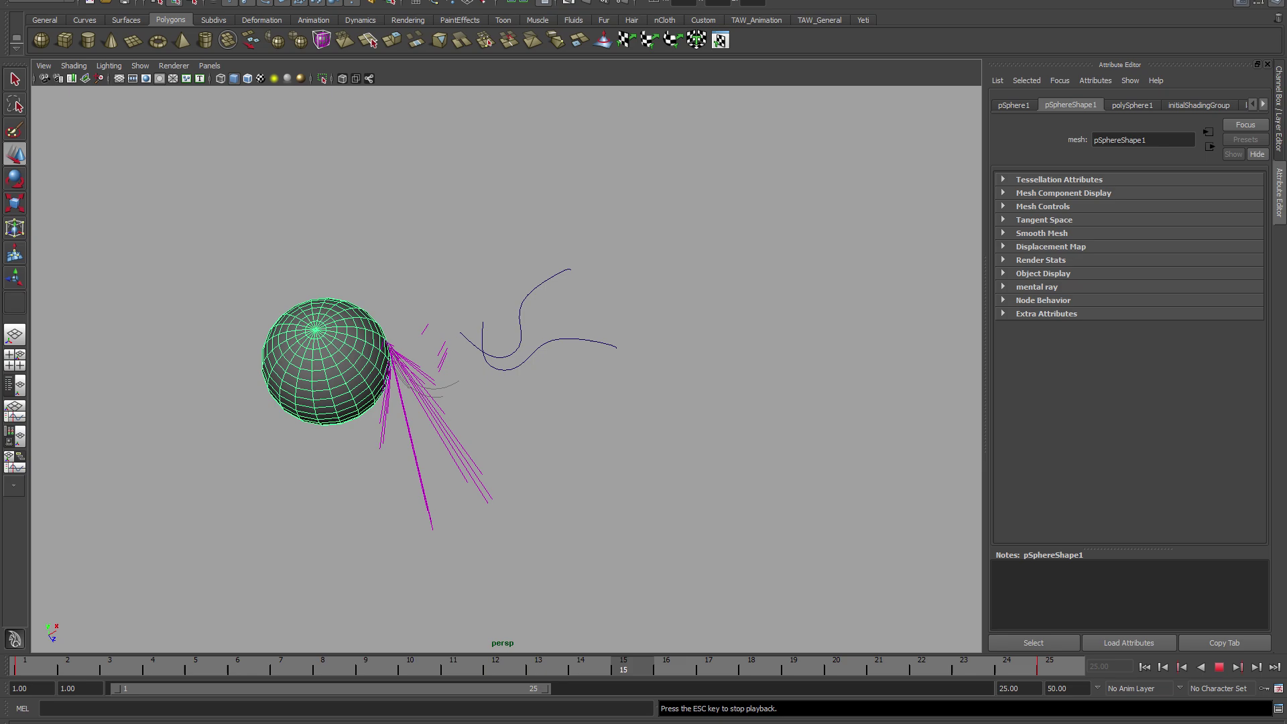